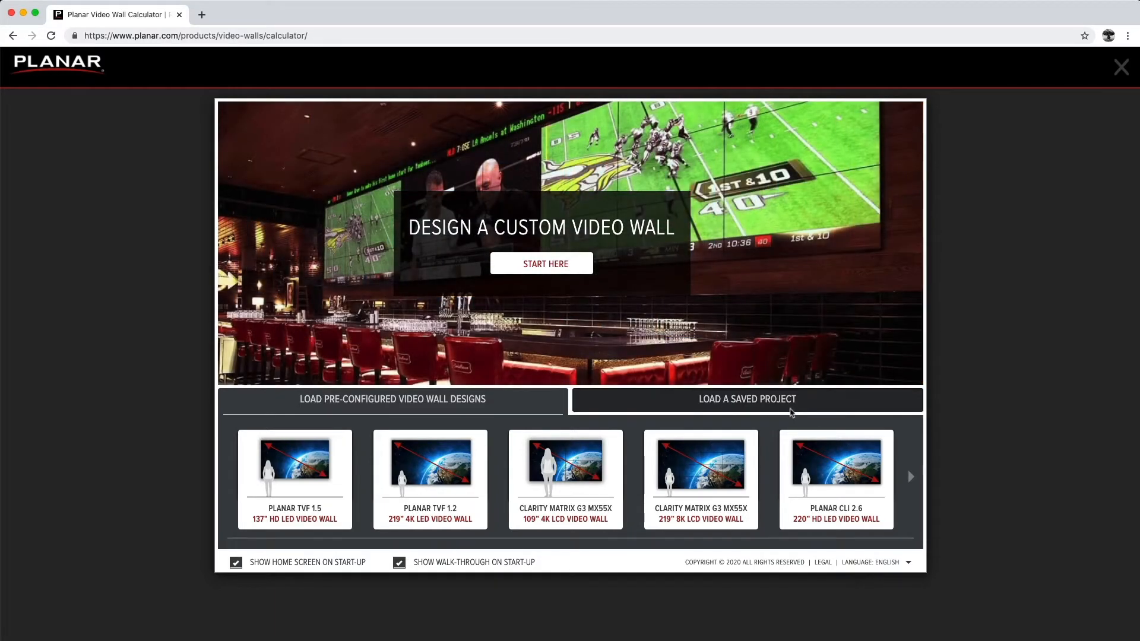
Check the saved projects, start a custom video wall design and skip the guided walk-through.
click(791, 413)
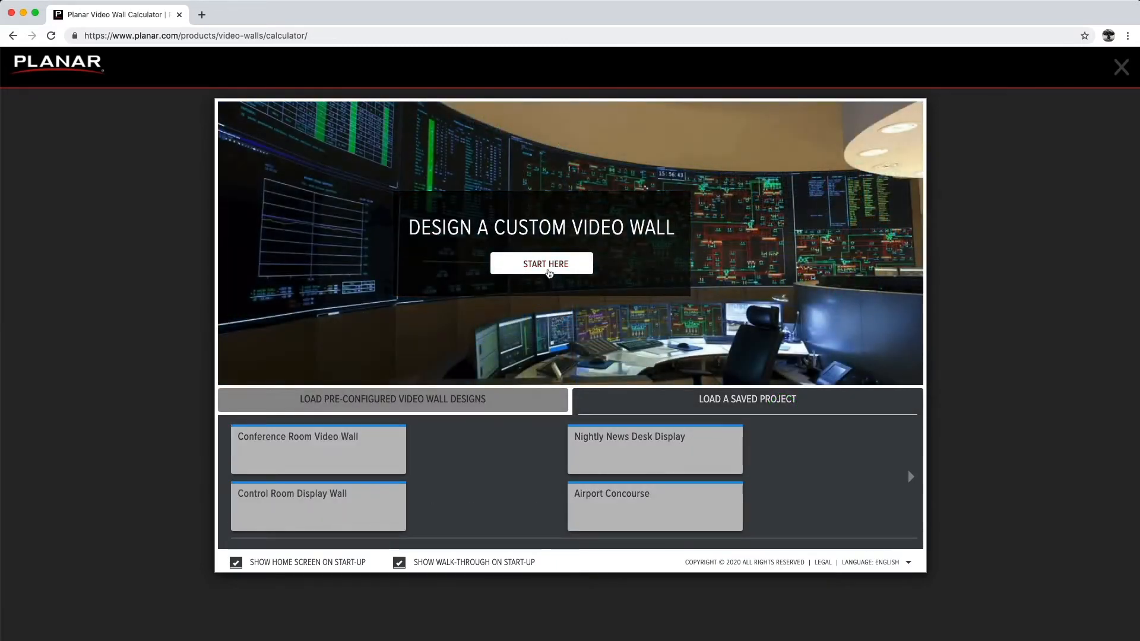
click(549, 273)
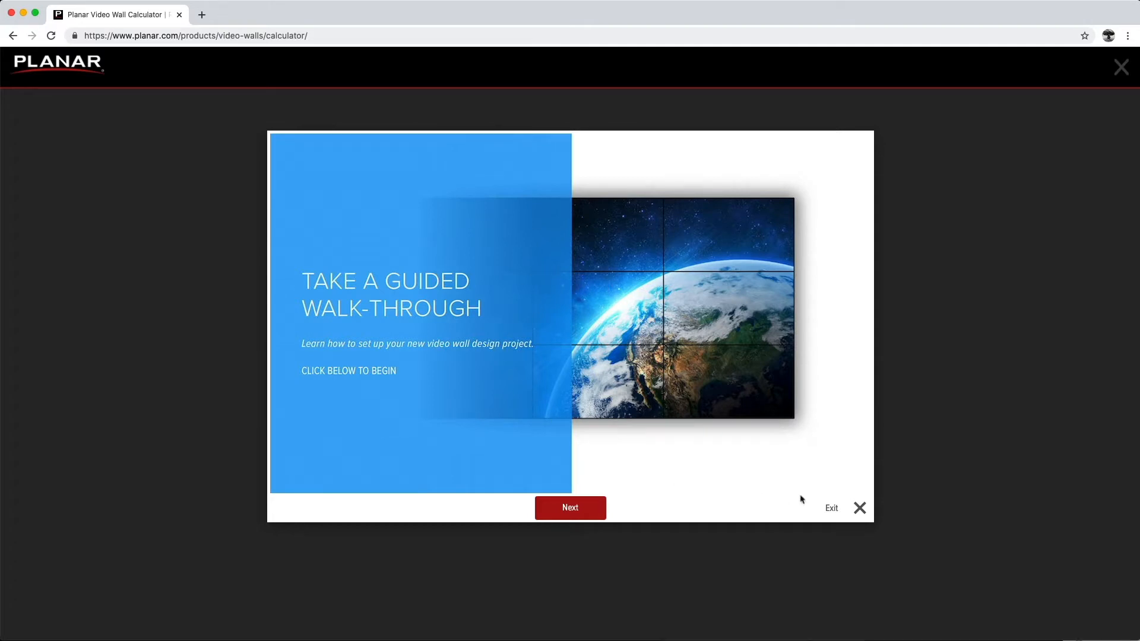
click(831, 511)
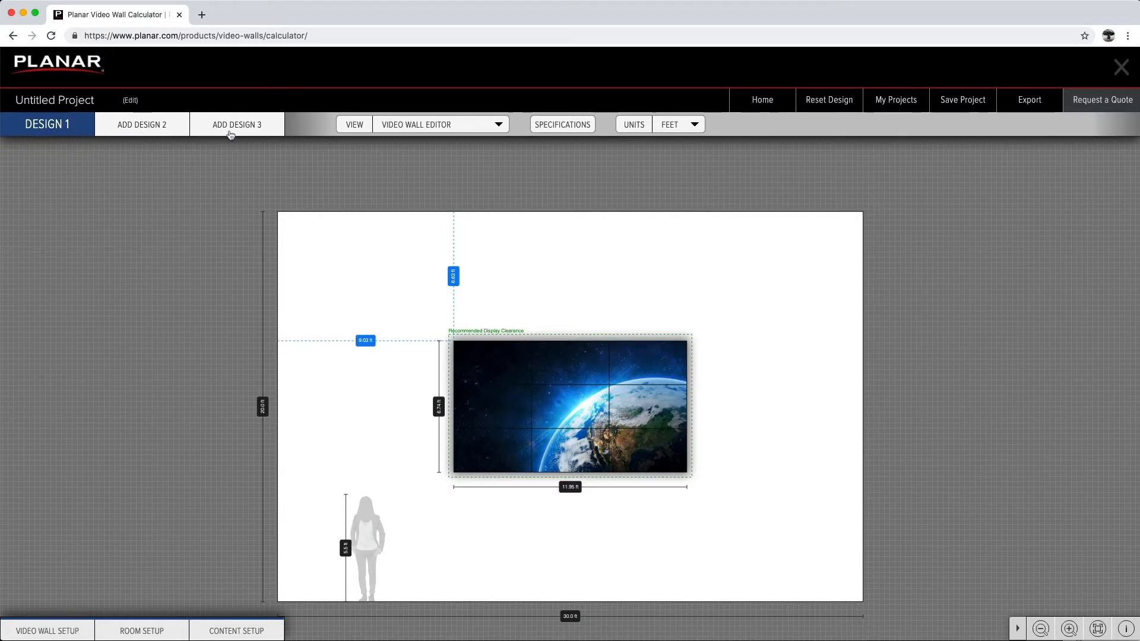
Examine the Design Drawing, Power Cabling and Video Cabling views of Design 1, ending back in the Video Wall Editor.
click(457, 125)
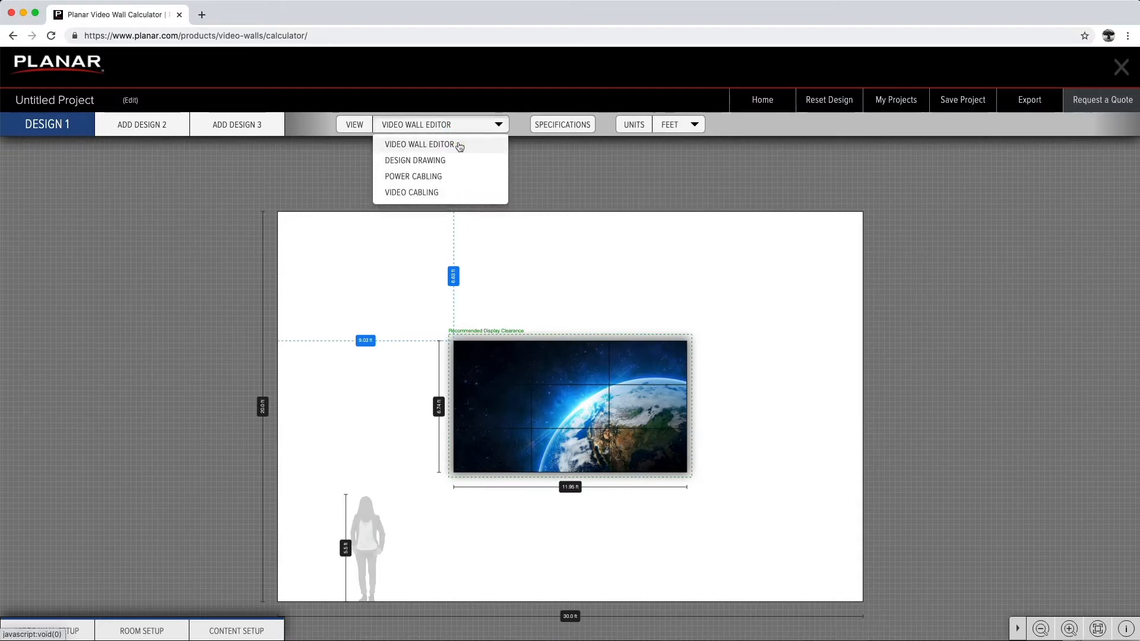
click(459, 144)
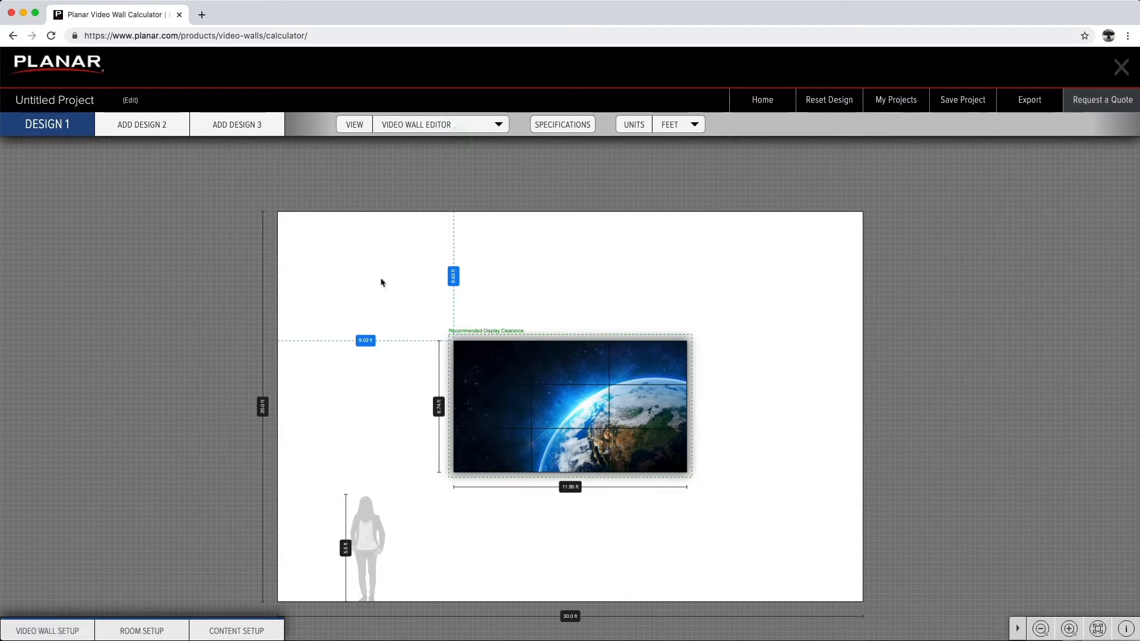
click(481, 124)
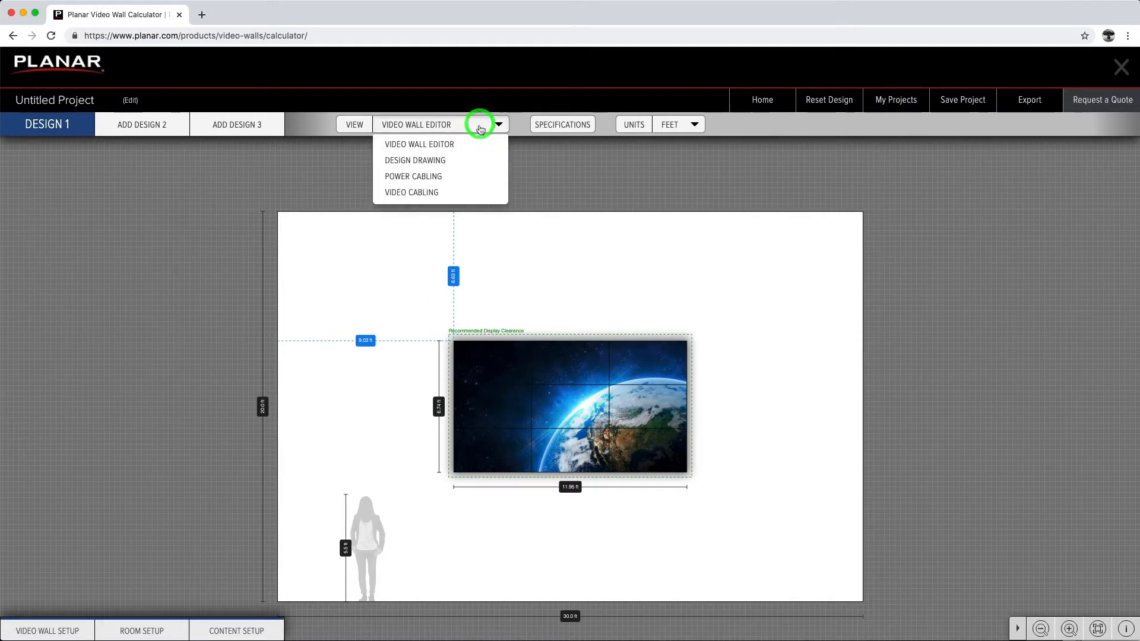
click(451, 165)
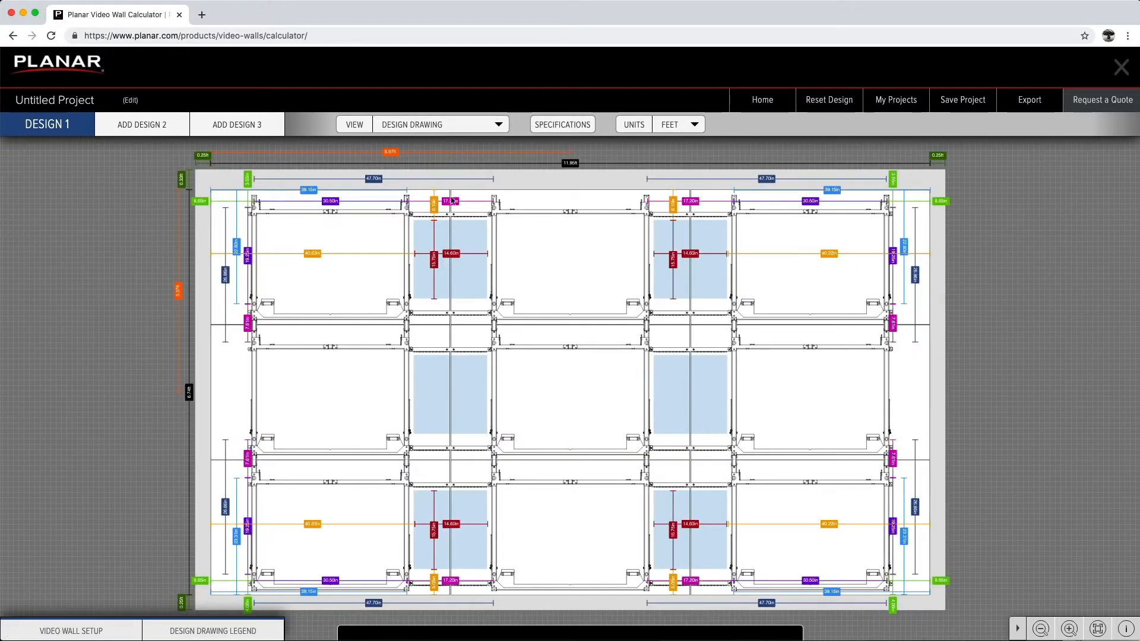
click(493, 125)
click(476, 177)
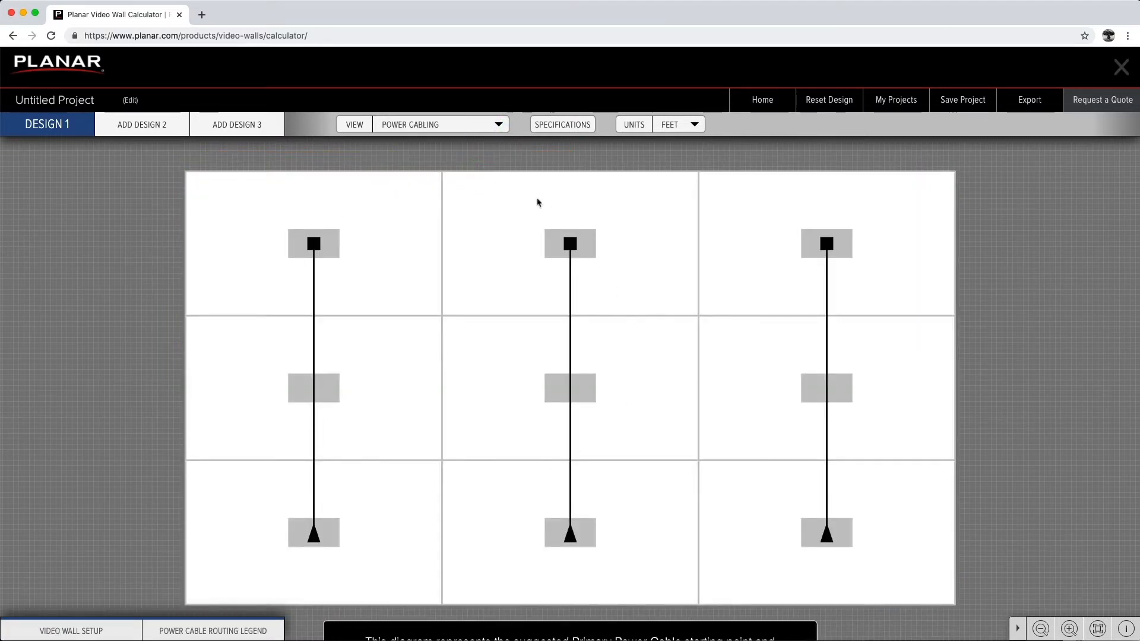
click(454, 128)
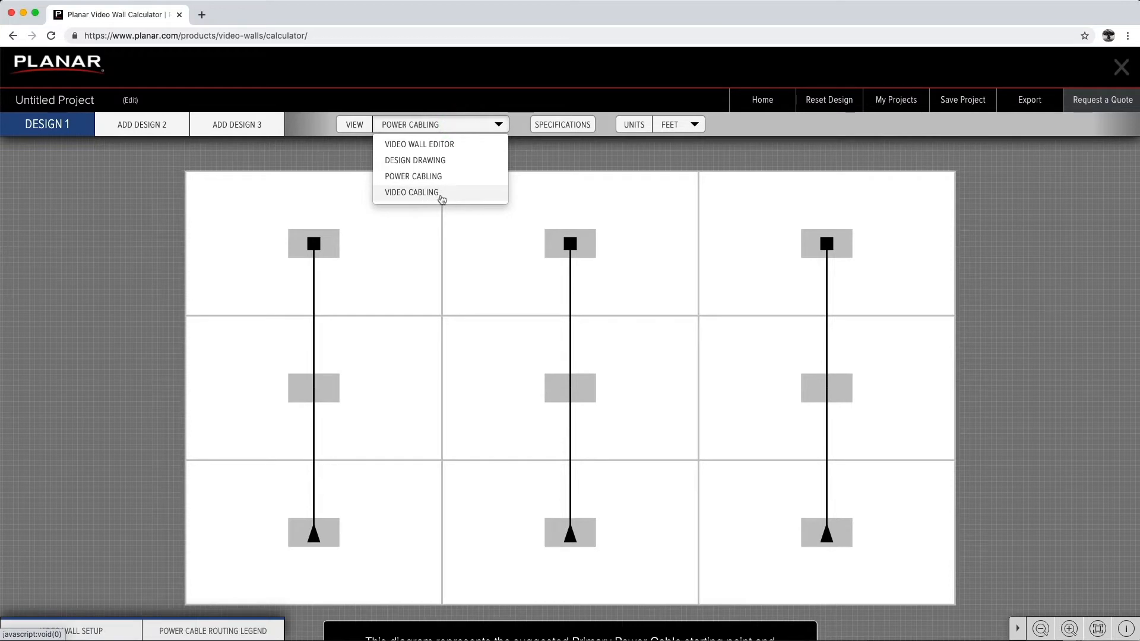
click(440, 195)
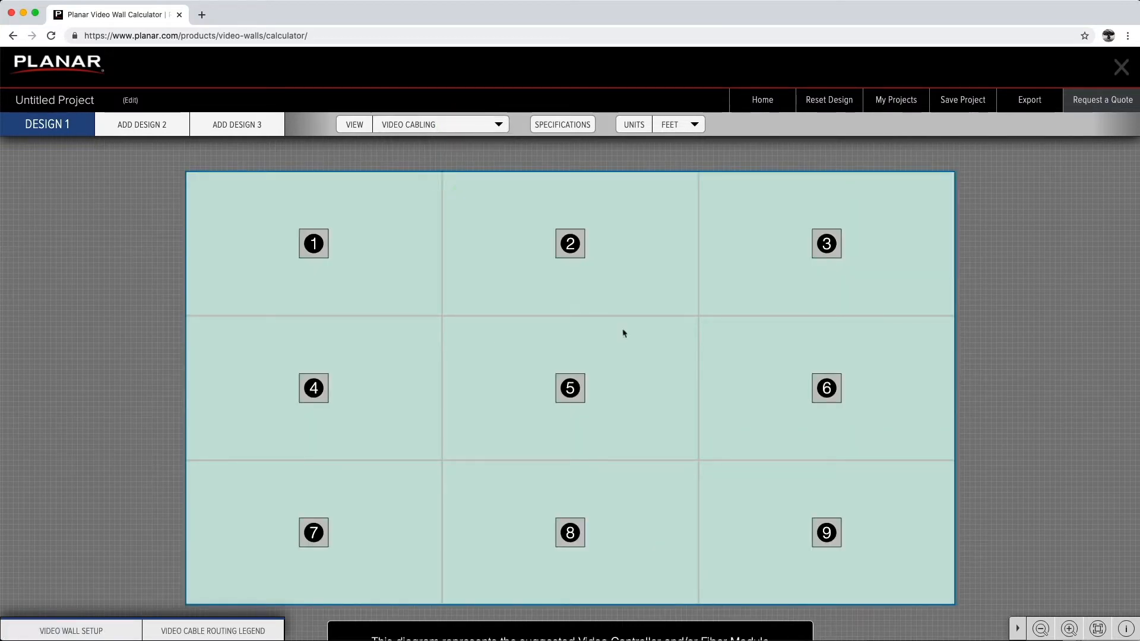
click(499, 124)
click(473, 145)
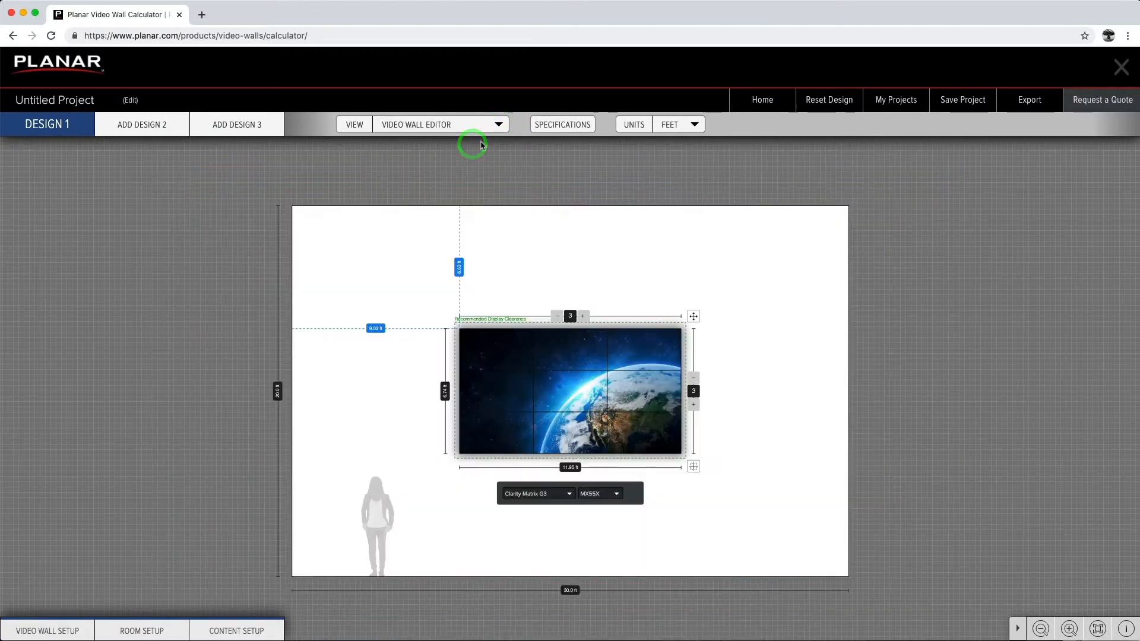
Review the specification data of Design 1, including dimensions, weight and power, and close it.
click(571, 133)
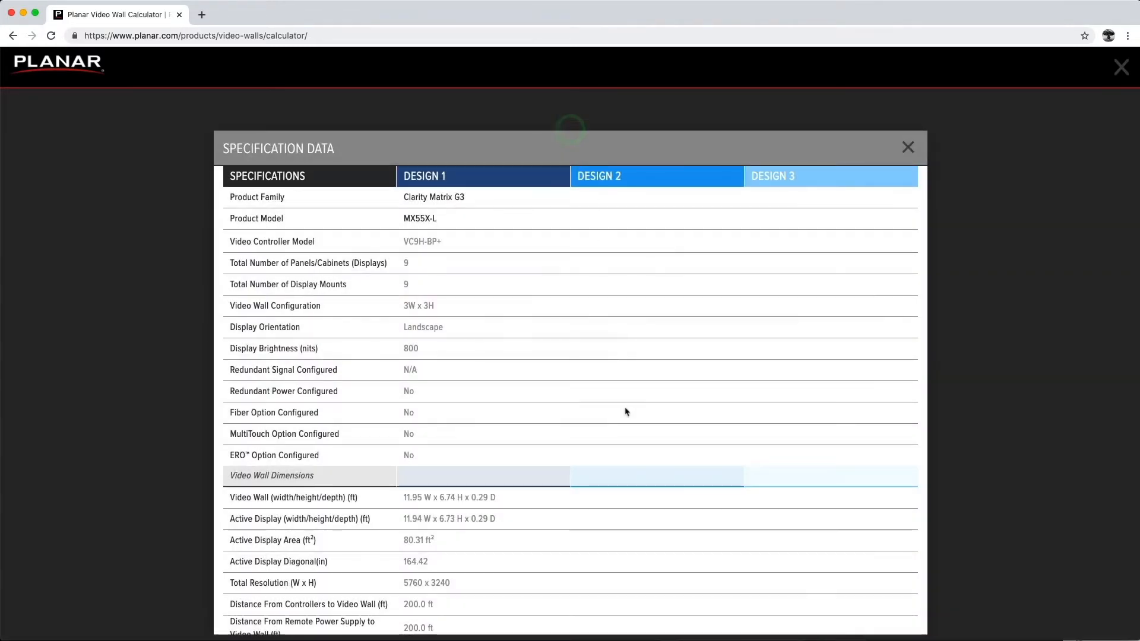
scroll(625, 411, down, 3)
scroll(625, 415, down, 3)
scroll(627, 424, up, 5)
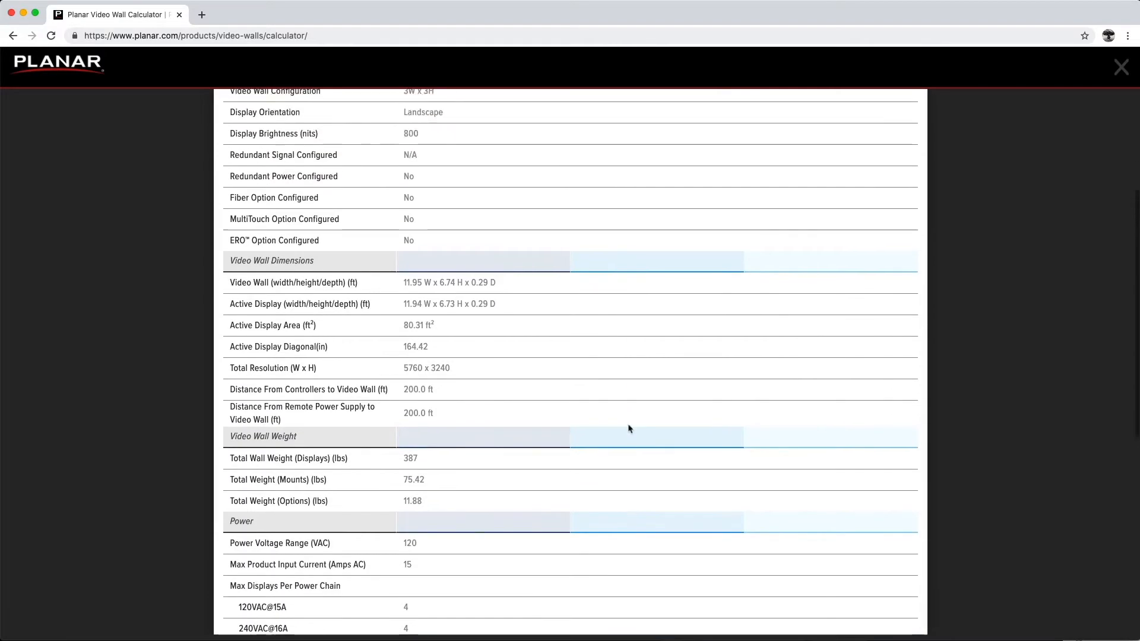
click(909, 135)
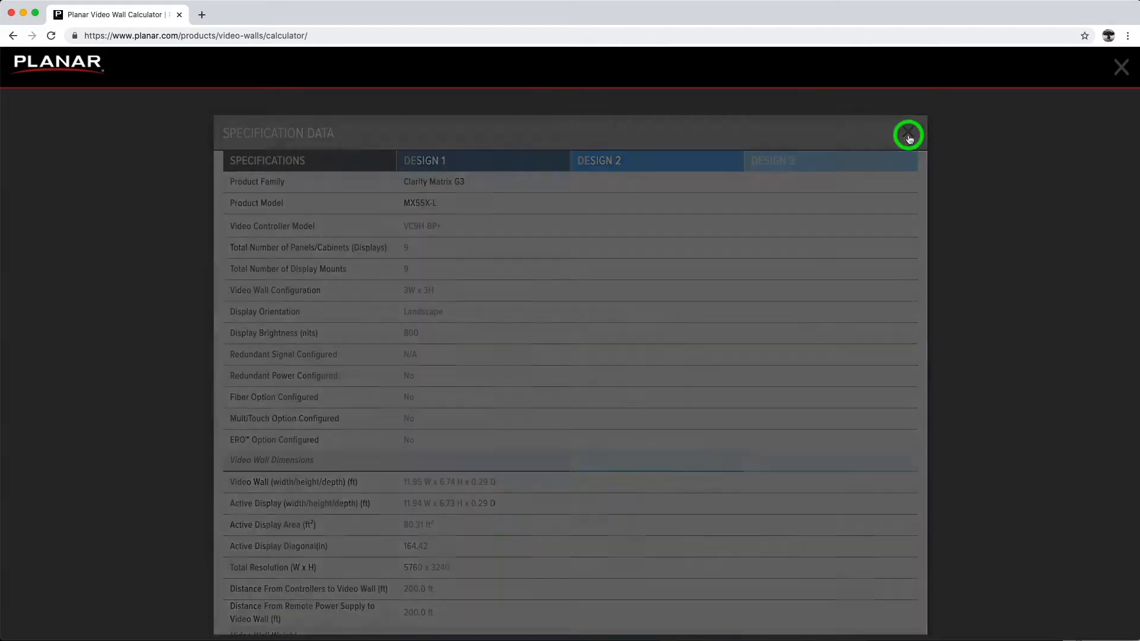
Look over the unit choices, keeping Feet, and the setup options for the video wall, room and content.
click(693, 129)
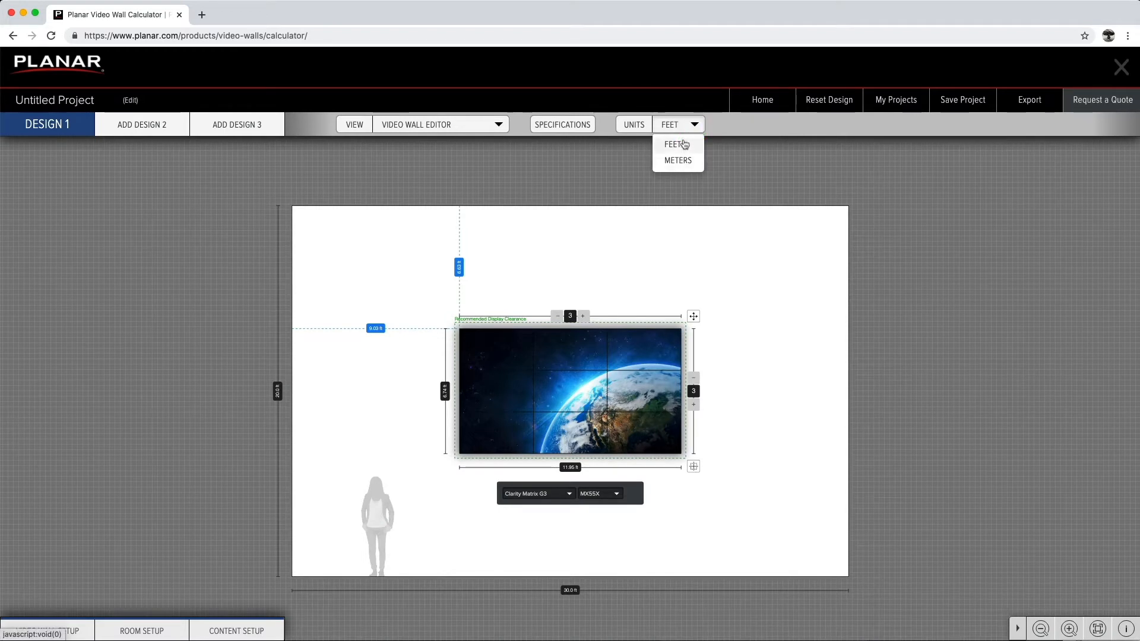
click(679, 145)
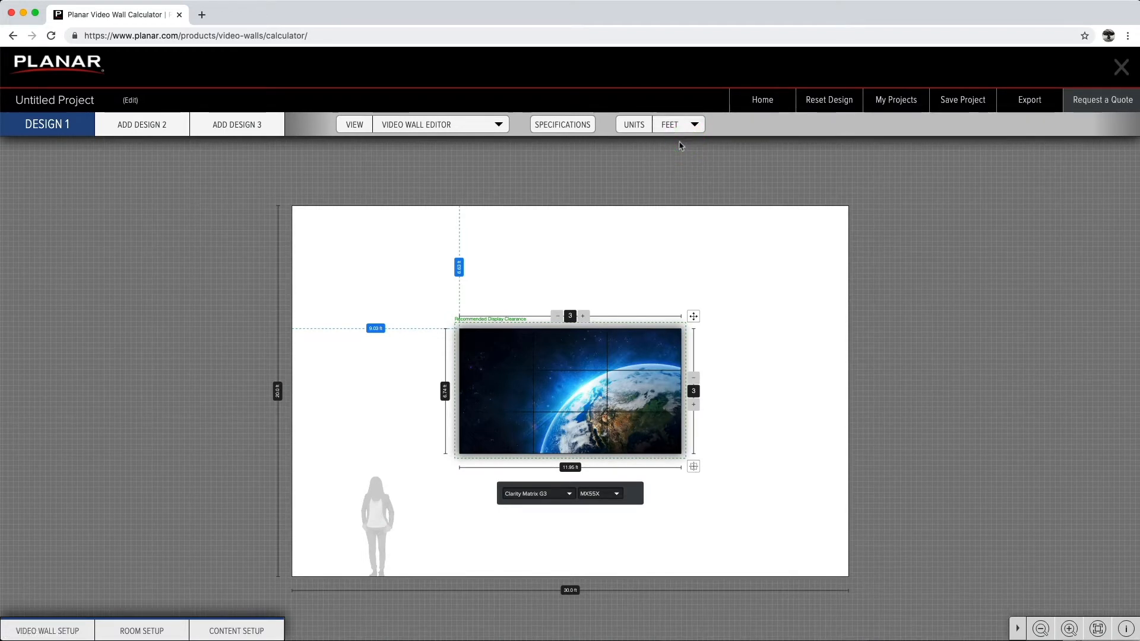
click(78, 633)
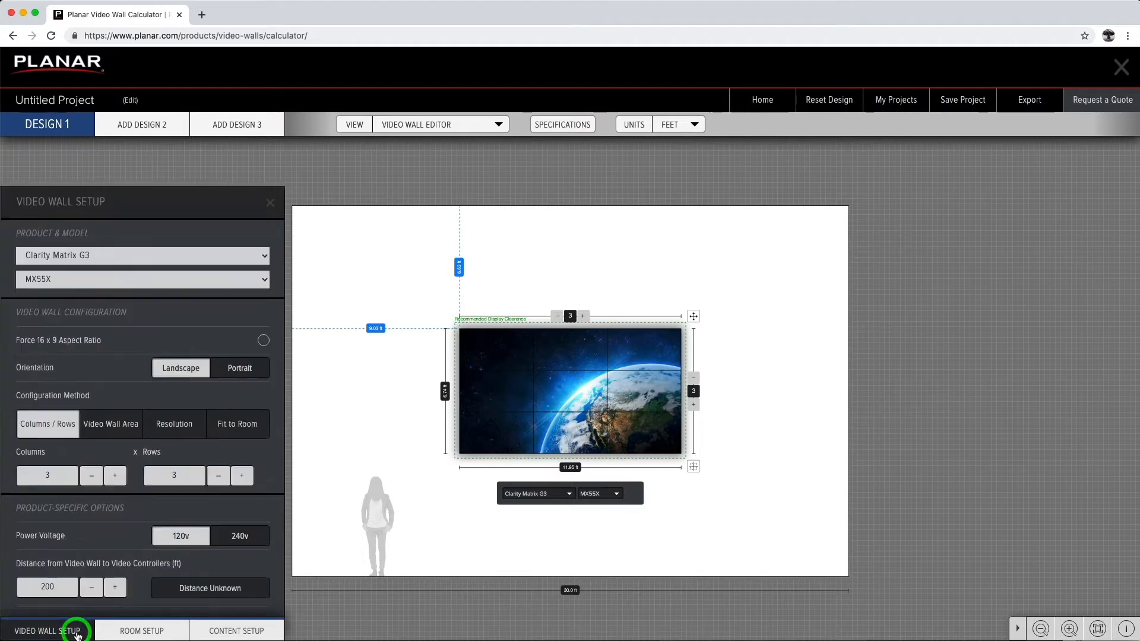
click(153, 633)
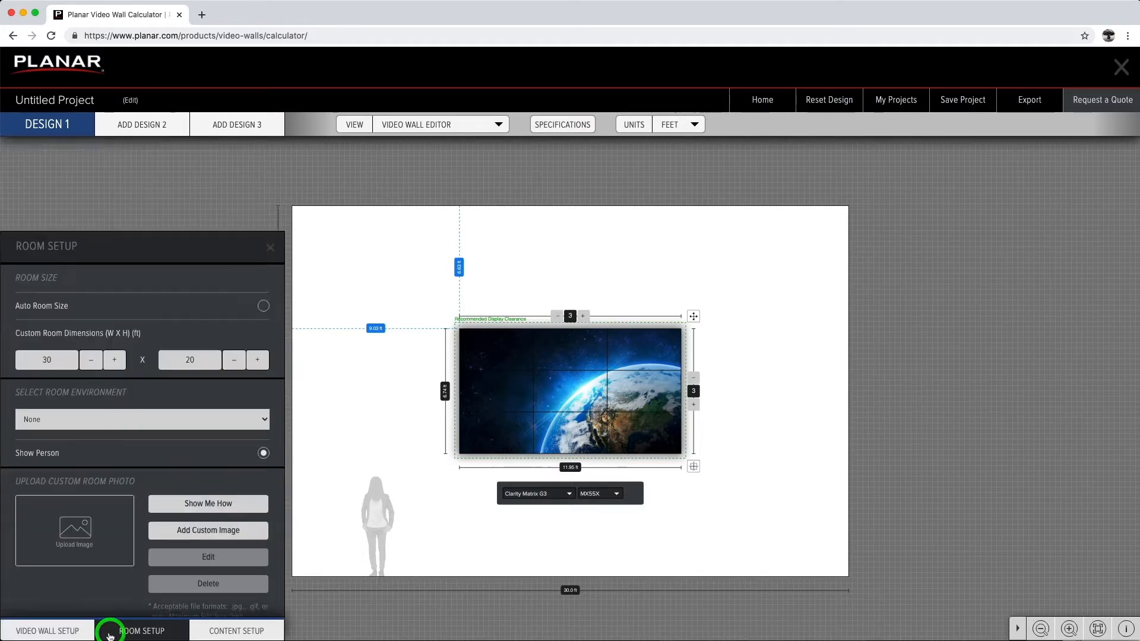
click(198, 634)
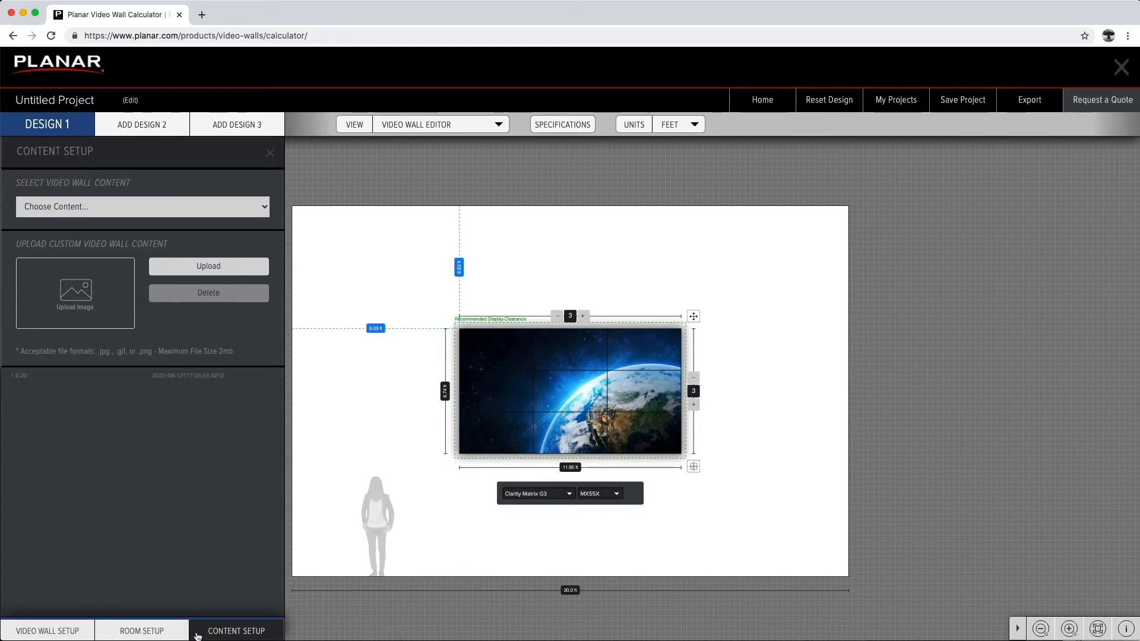
click(198, 634)
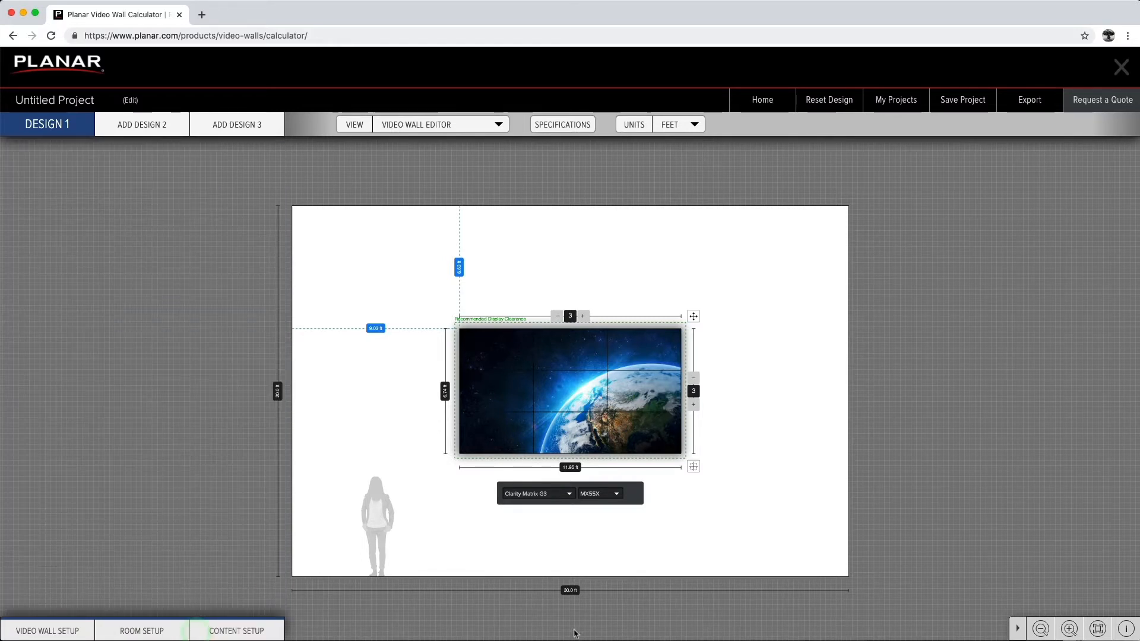
Try zooming the design out and in, fit it to the view and toggle the information display.
click(1041, 629)
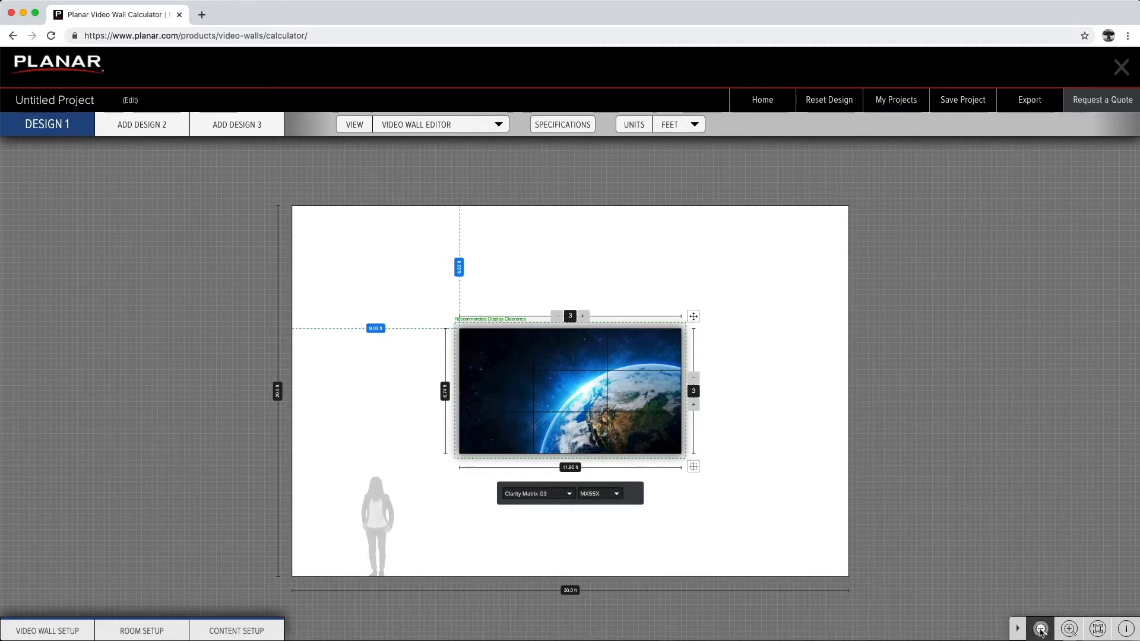
click(1040, 629)
click(1067, 629)
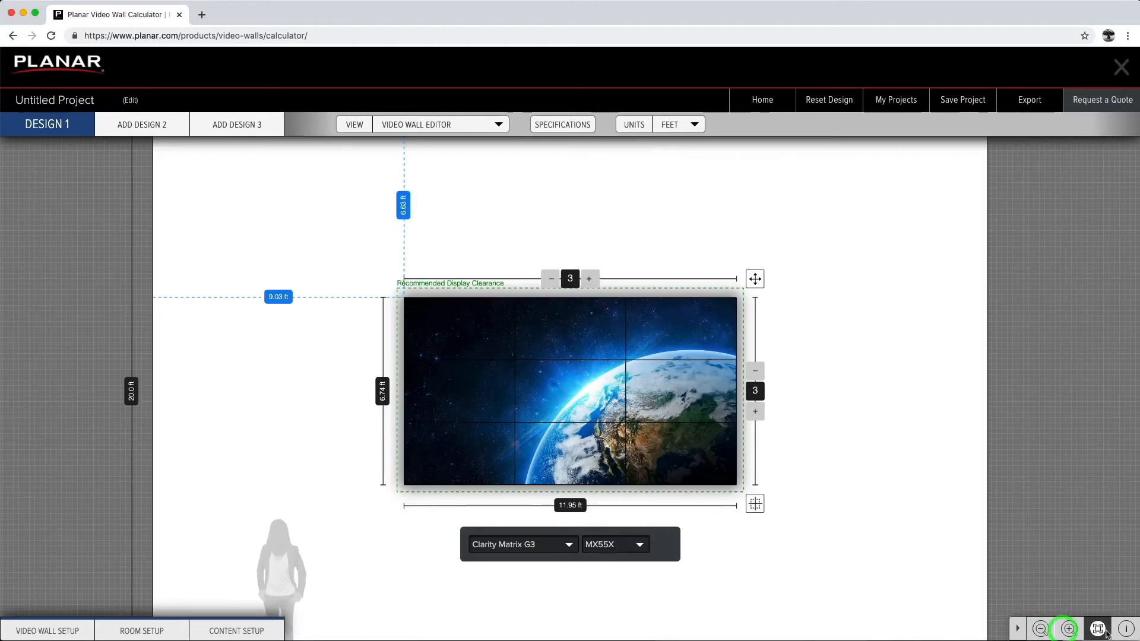
click(1102, 631)
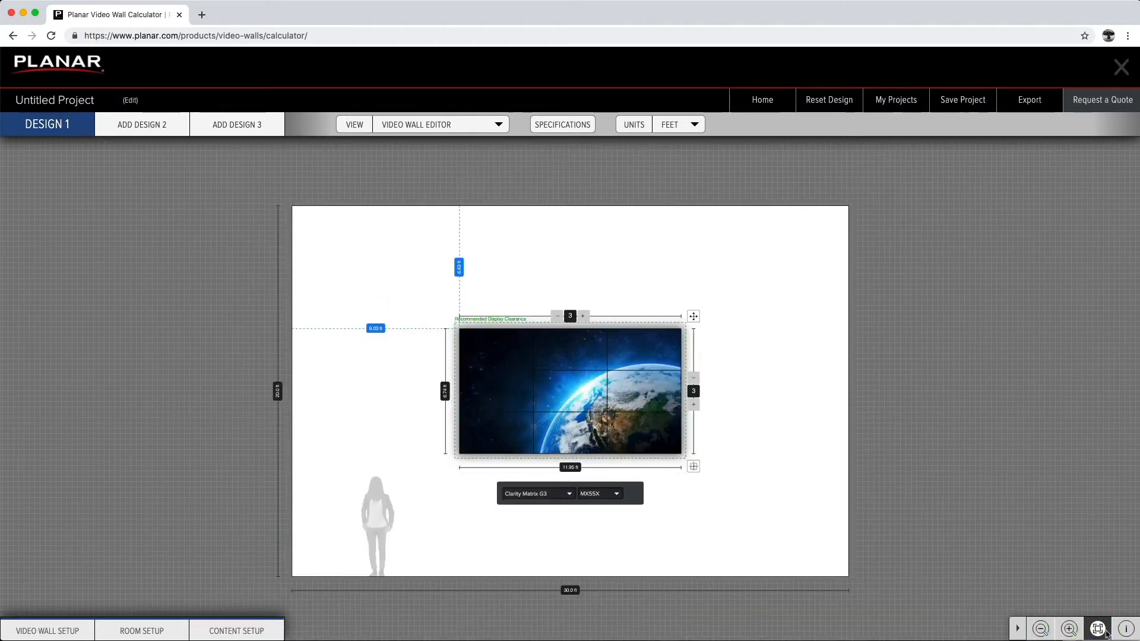
click(1124, 631)
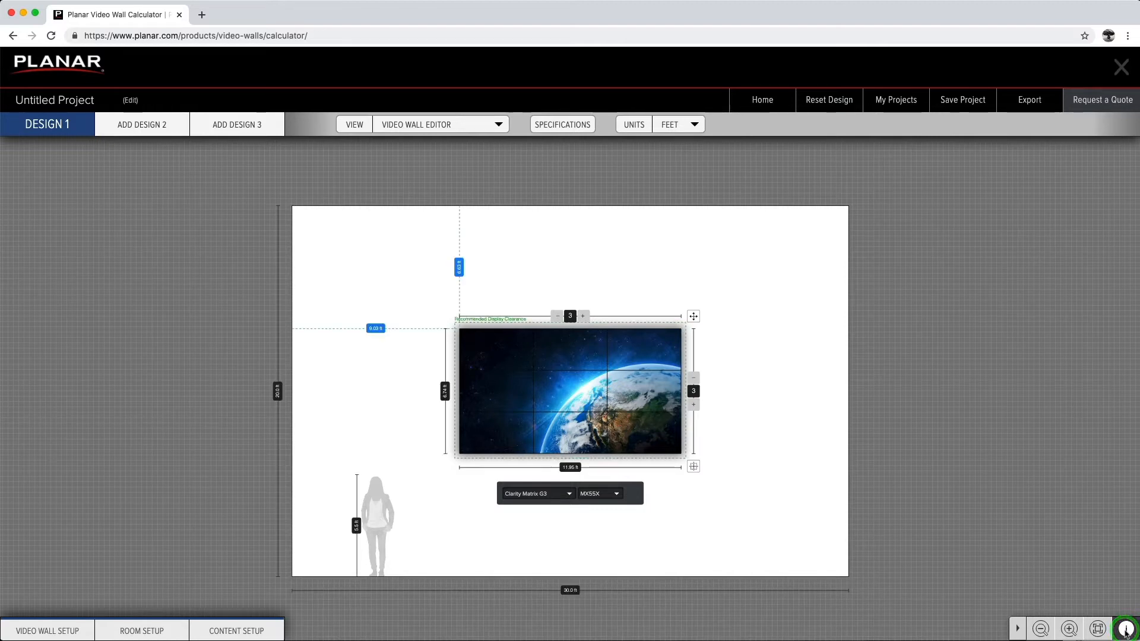
click(1125, 630)
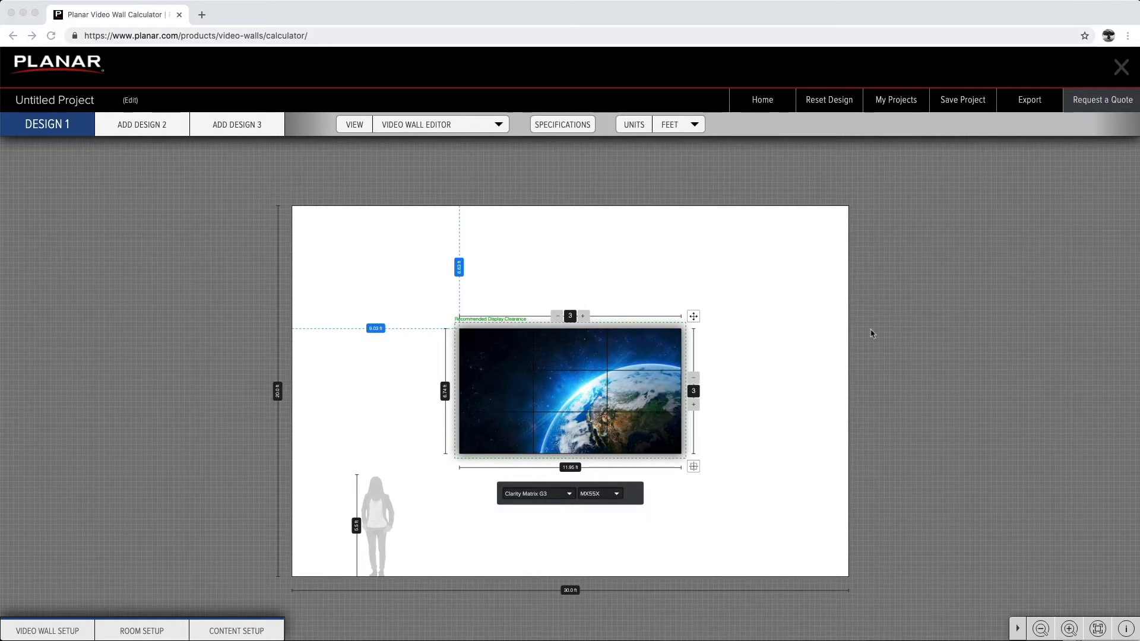
Enlarge the Design 1 video wall to 5 columns and 4 rows.
click(584, 319)
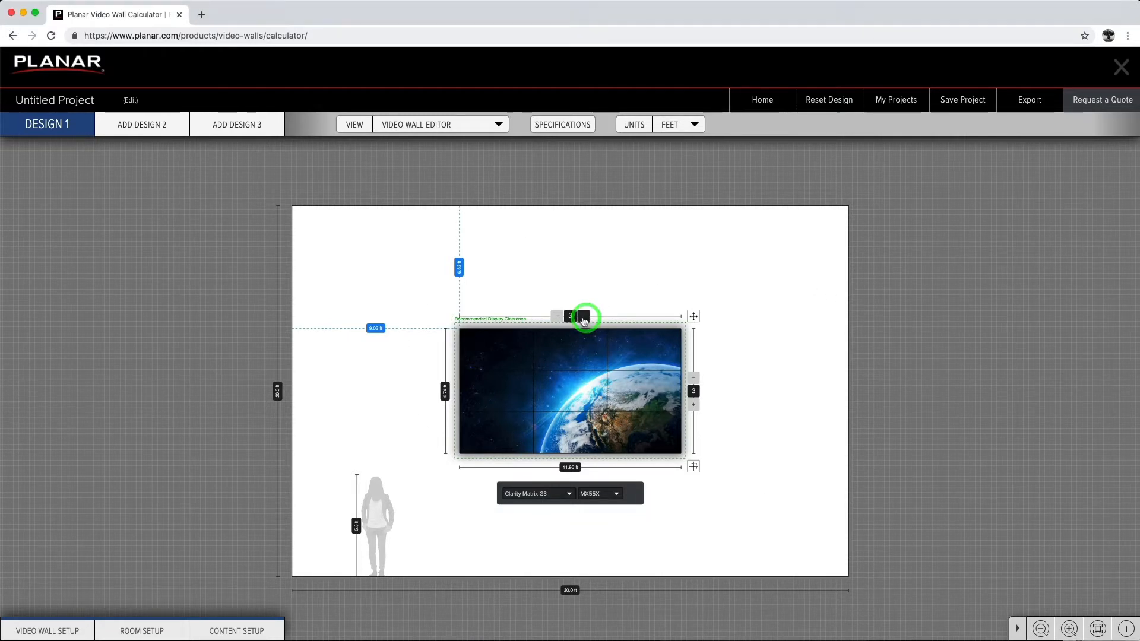
click(583, 319)
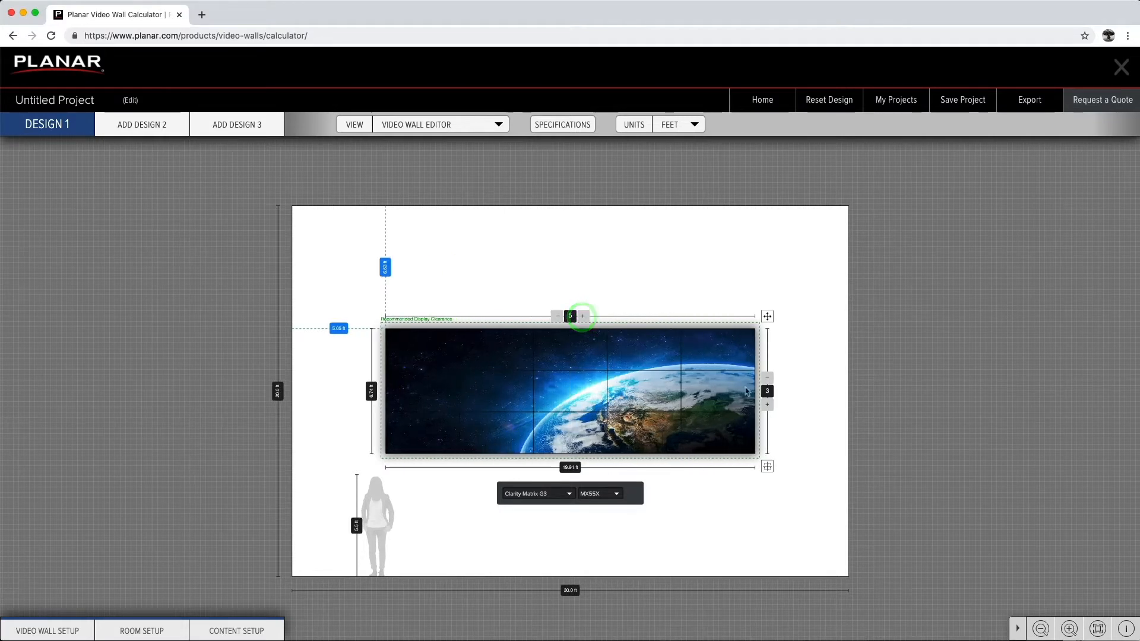
click(768, 405)
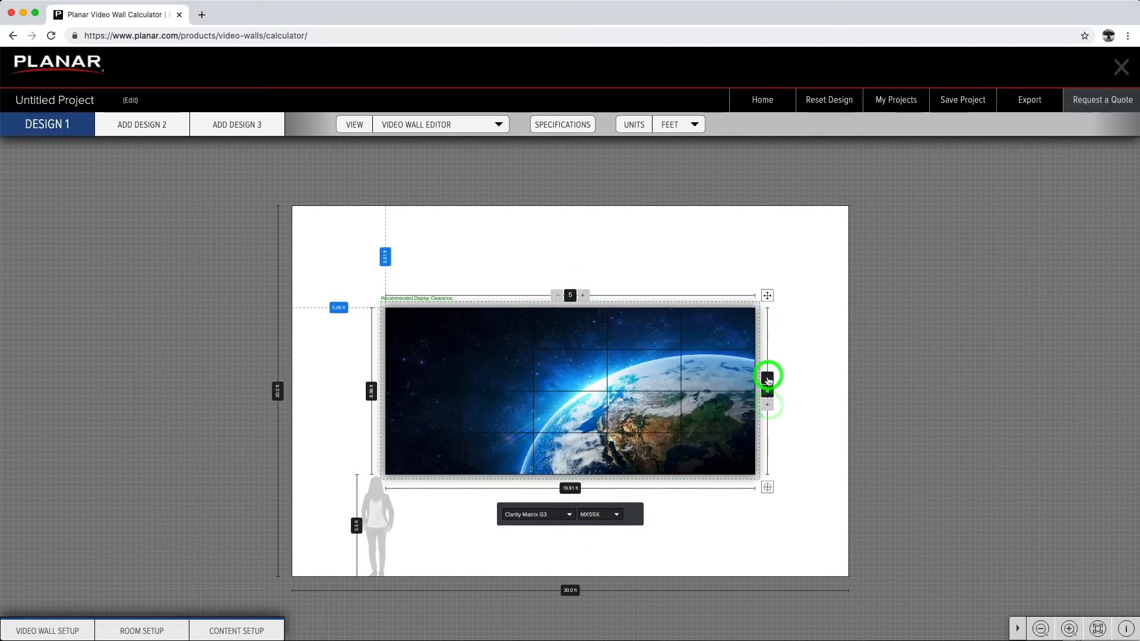
Look through the product families and models available for the video wall without changing the selection.
click(568, 514)
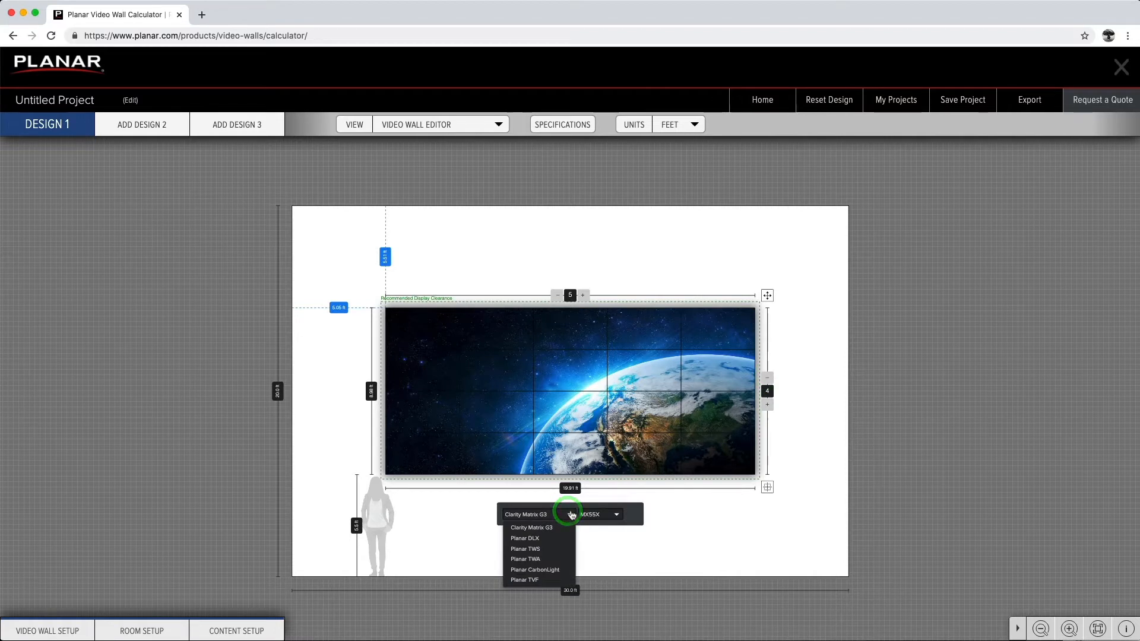
click(607, 515)
click(607, 515)
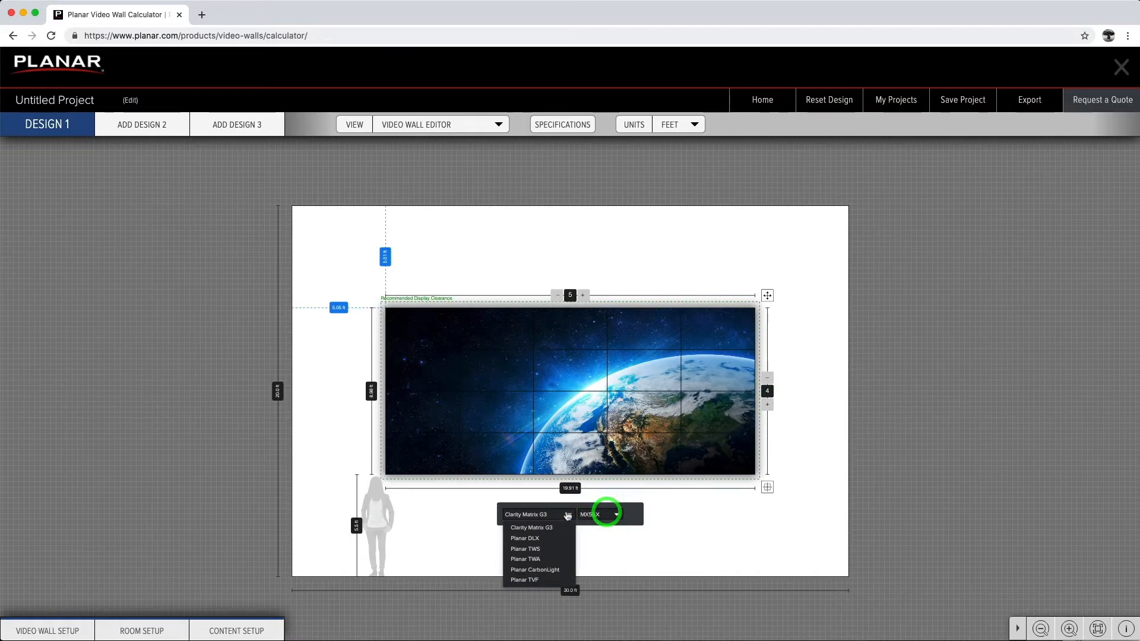
click(568, 514)
Move the video wall to the upper right of the room wall and center it again.
drag(767, 295, 893, 219)
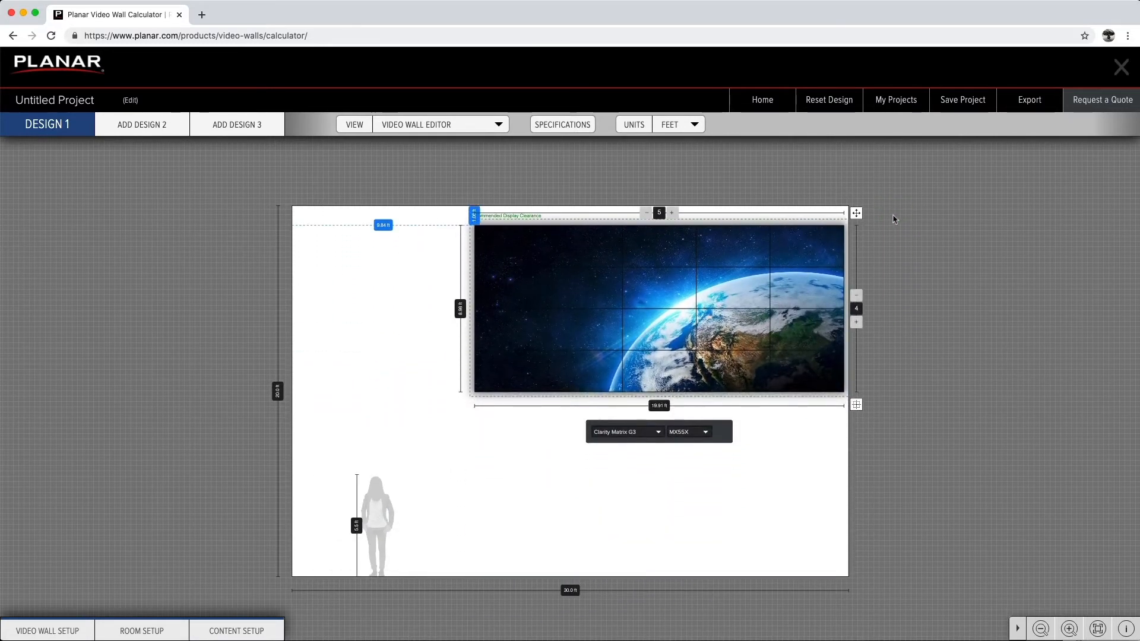
click(856, 405)
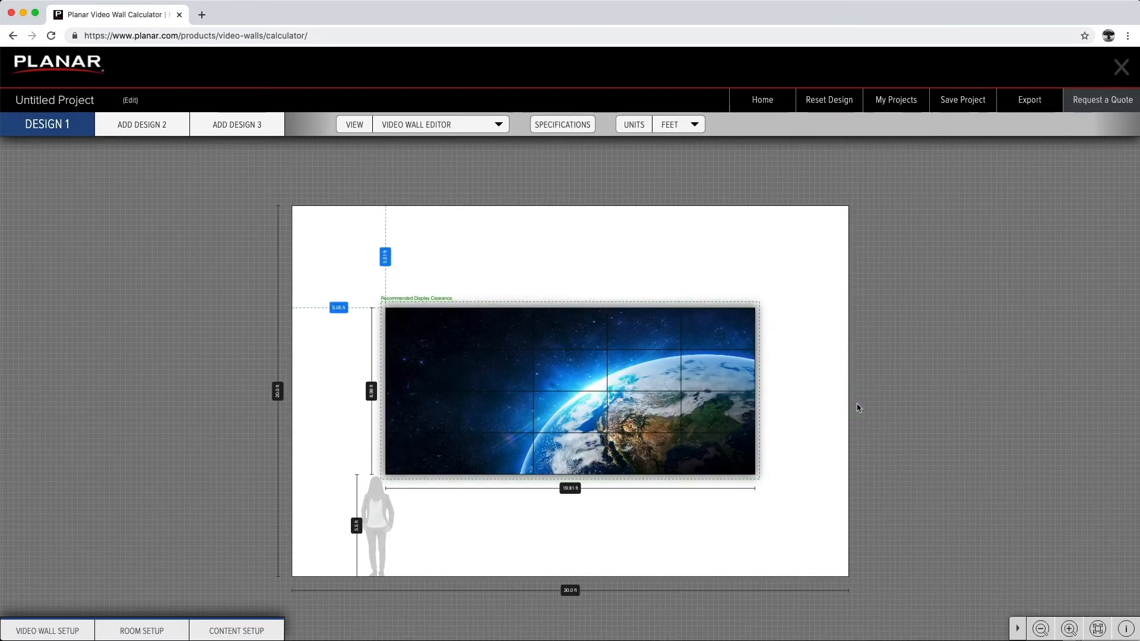
click(586, 401)
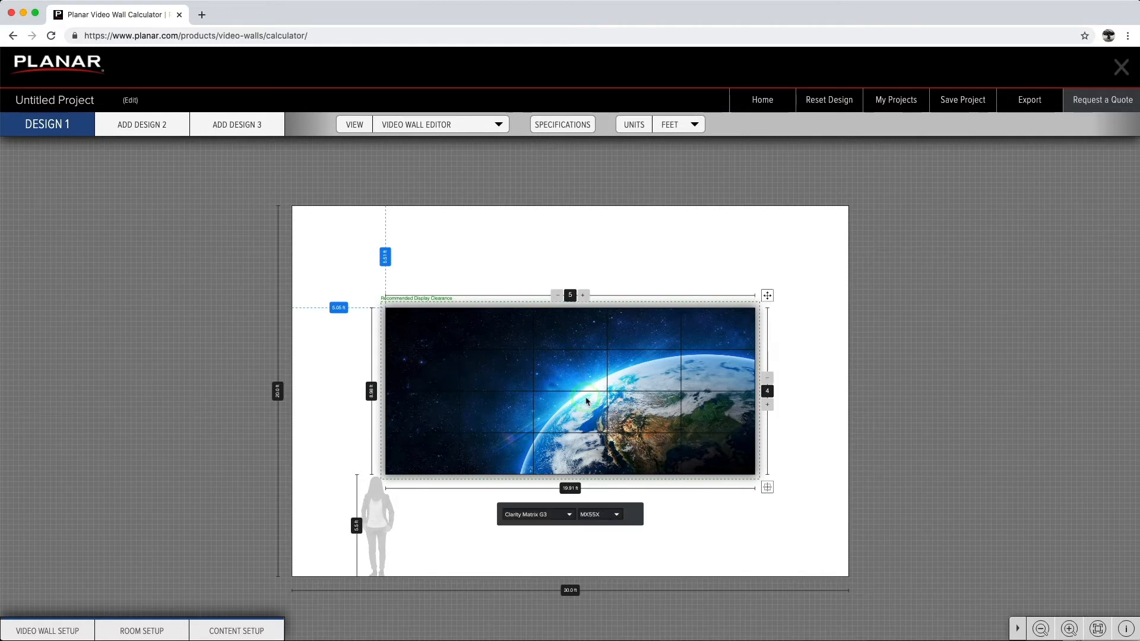
click(818, 404)
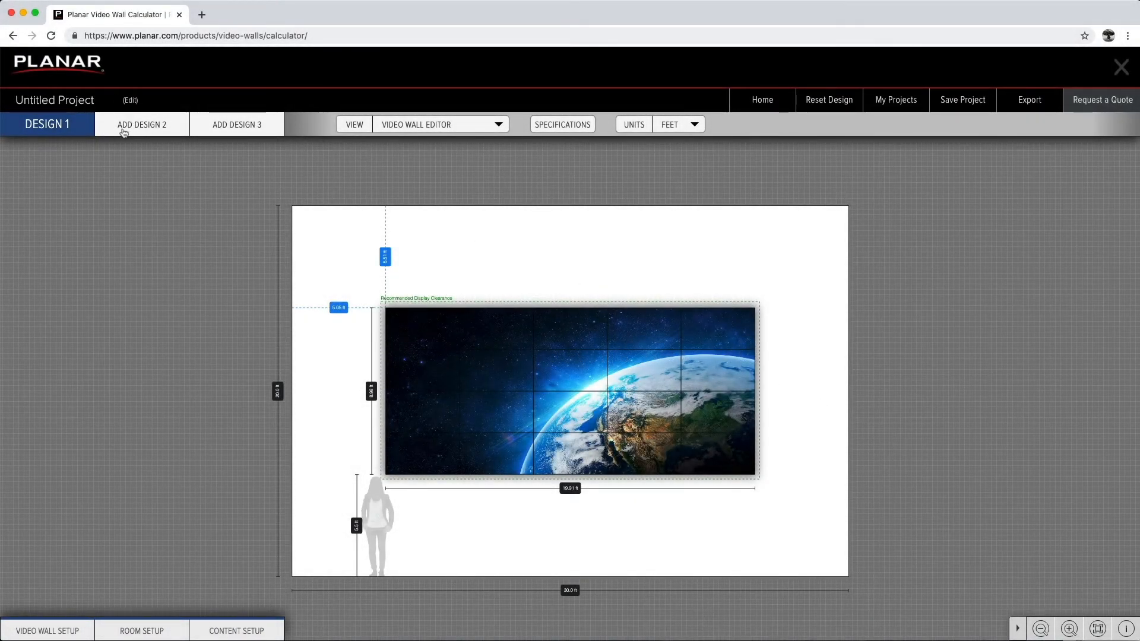
Add a second design, Design 2, to the project.
click(150, 130)
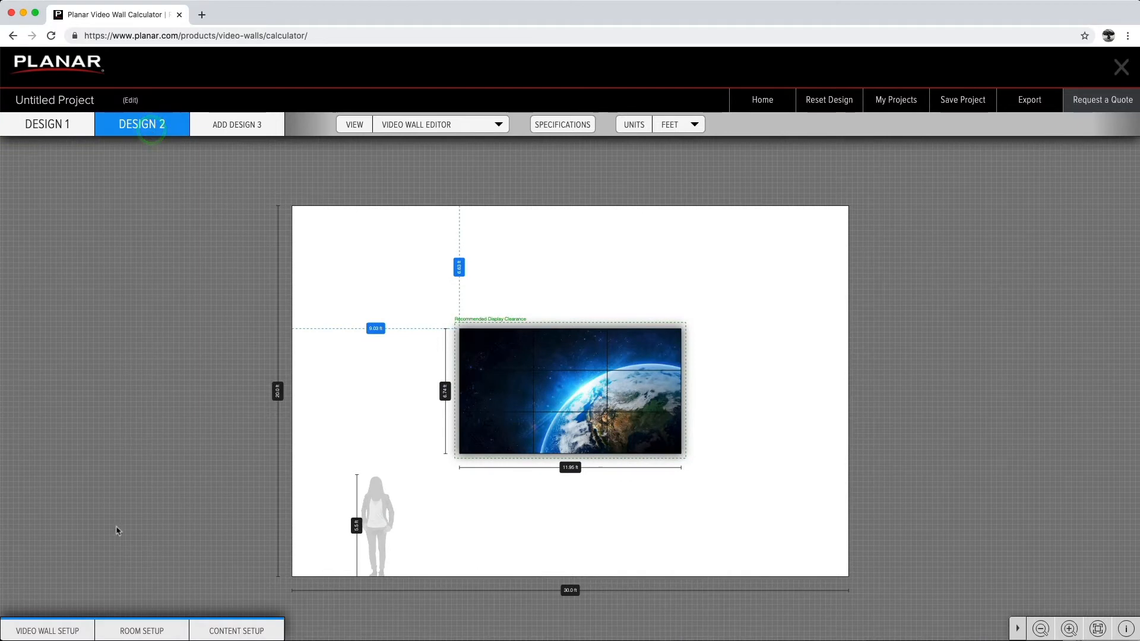
Keep the Clarity Matrix G3 product family for Design 2 and choose the LX55U model.
click(82, 629)
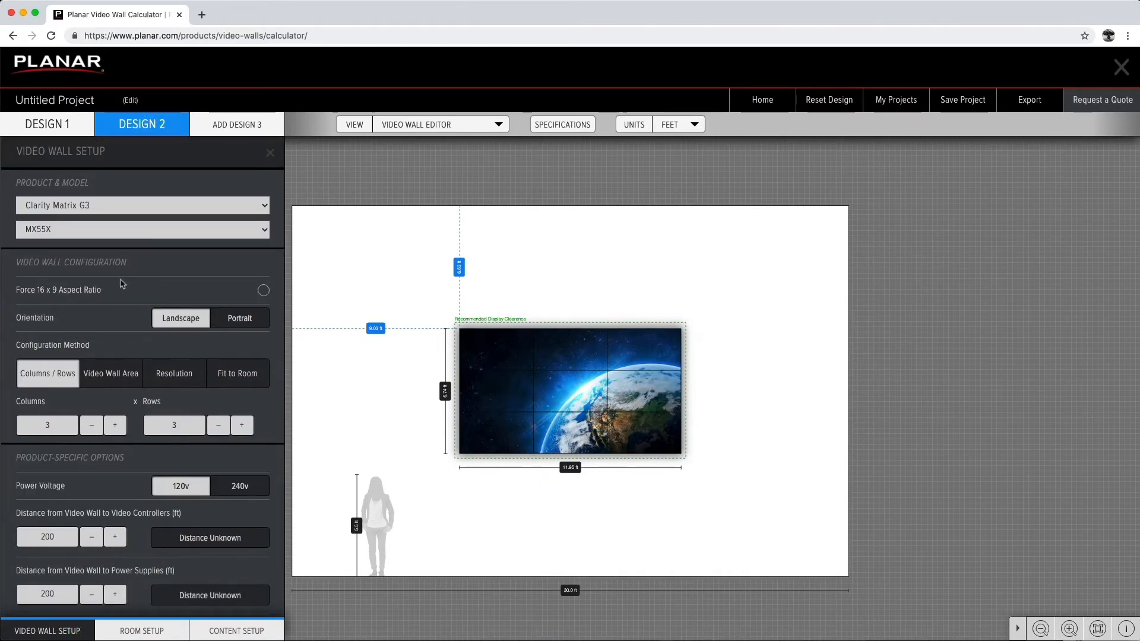
click(154, 205)
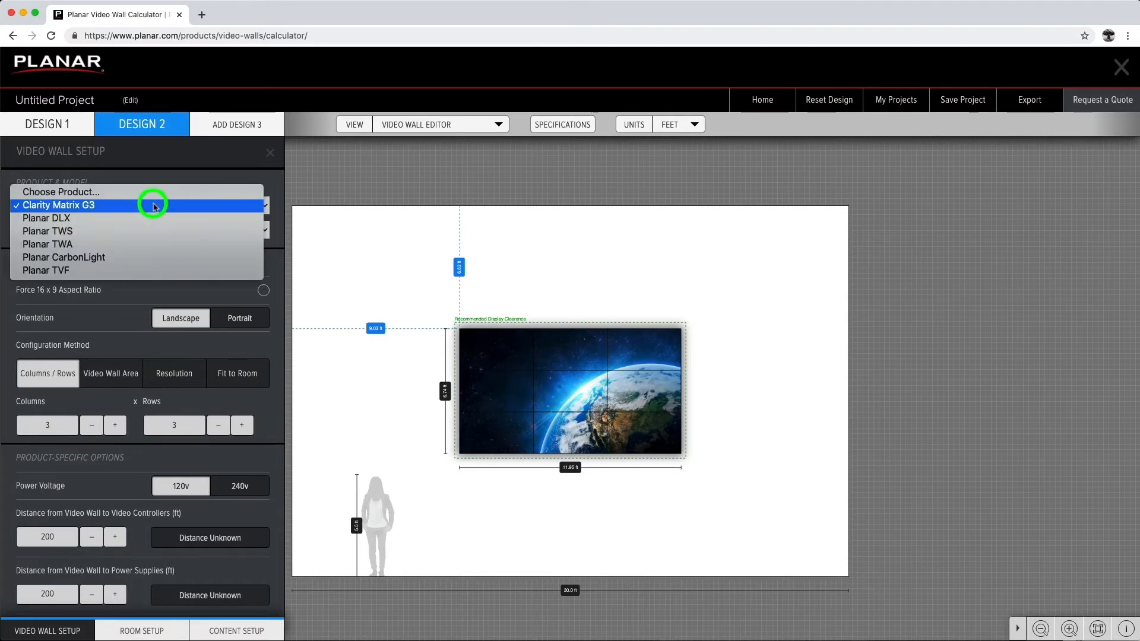
click(154, 205)
click(138, 229)
click(140, 192)
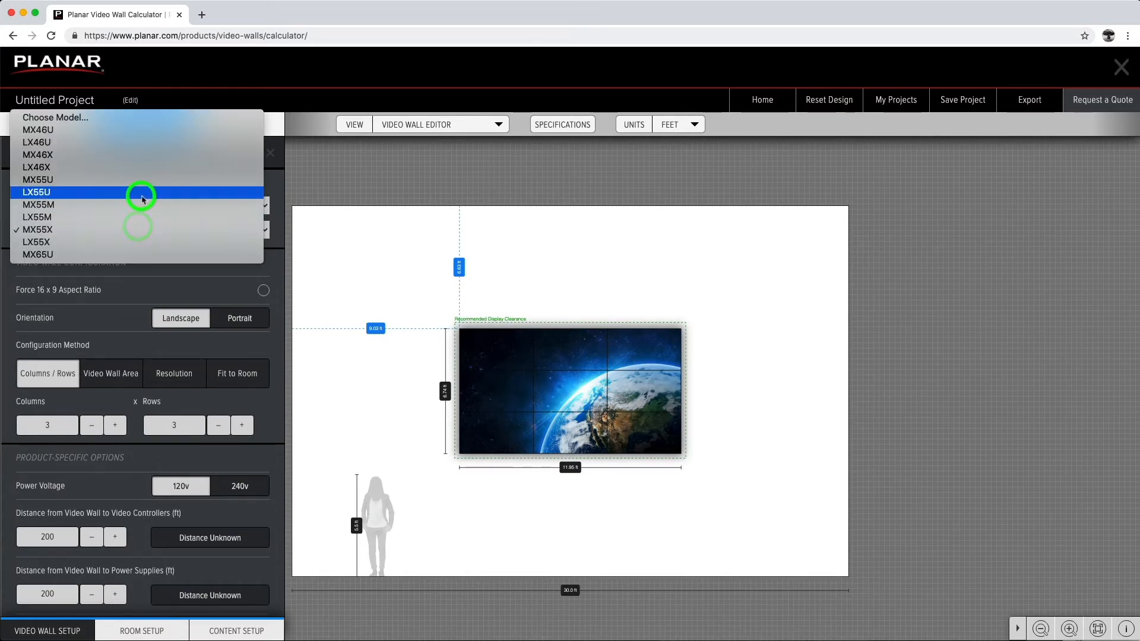
Try the forced 16 x 9 aspect ratio and the Portrait orientation on Design 2, returning both to their original settings.
click(265, 291)
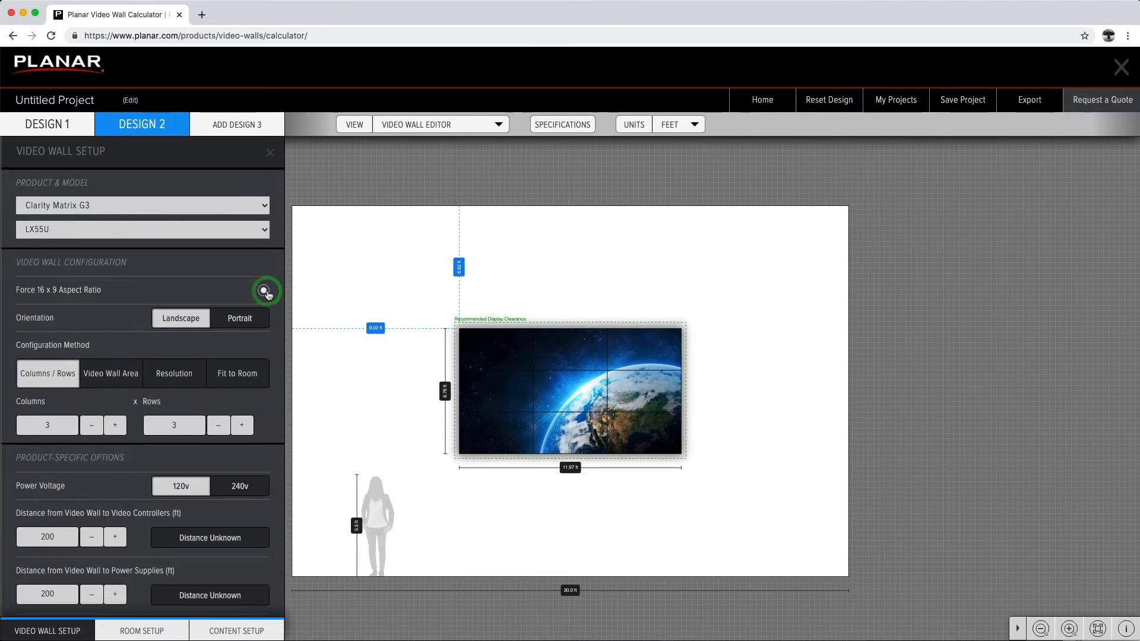
click(264, 291)
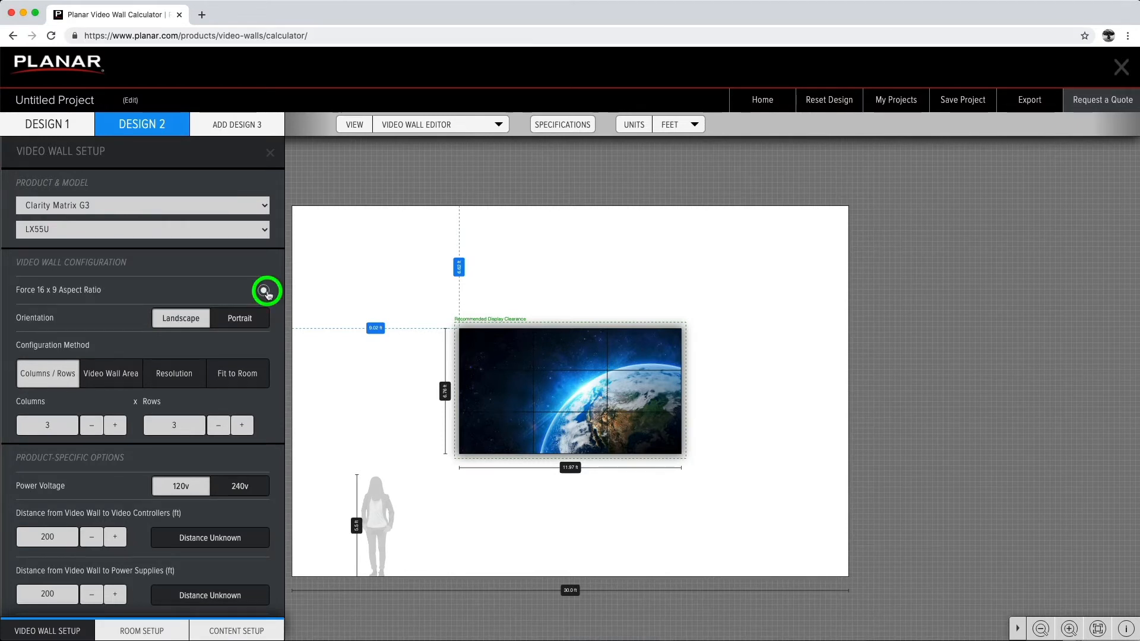
click(243, 320)
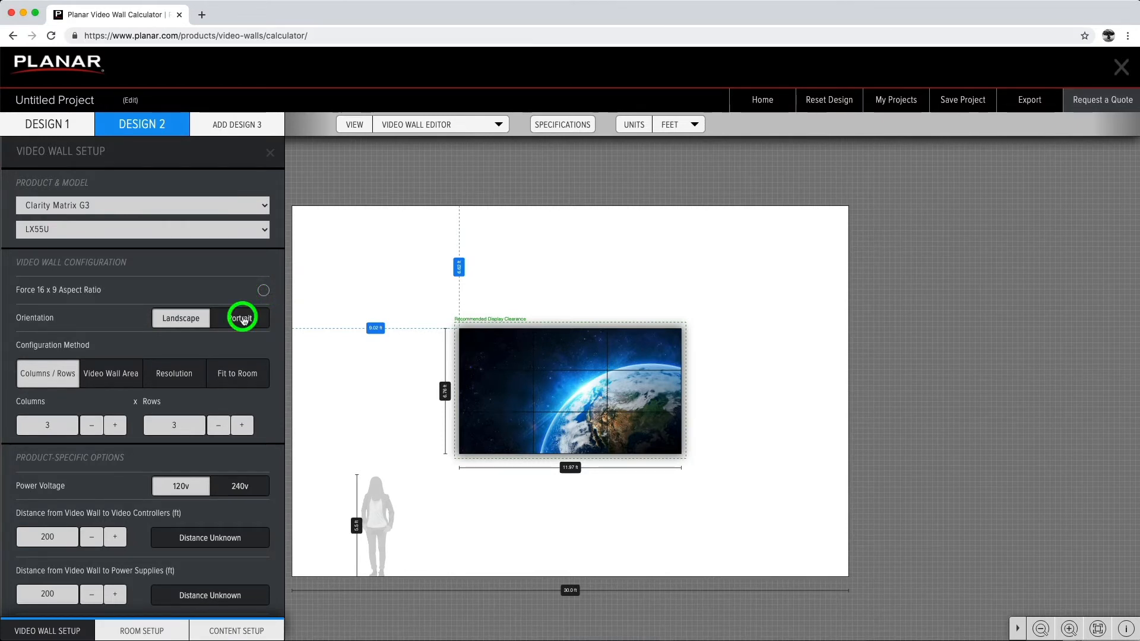
click(192, 322)
Enlarge the Design 2 video wall to 5 columns and 4 rows.
click(115, 425)
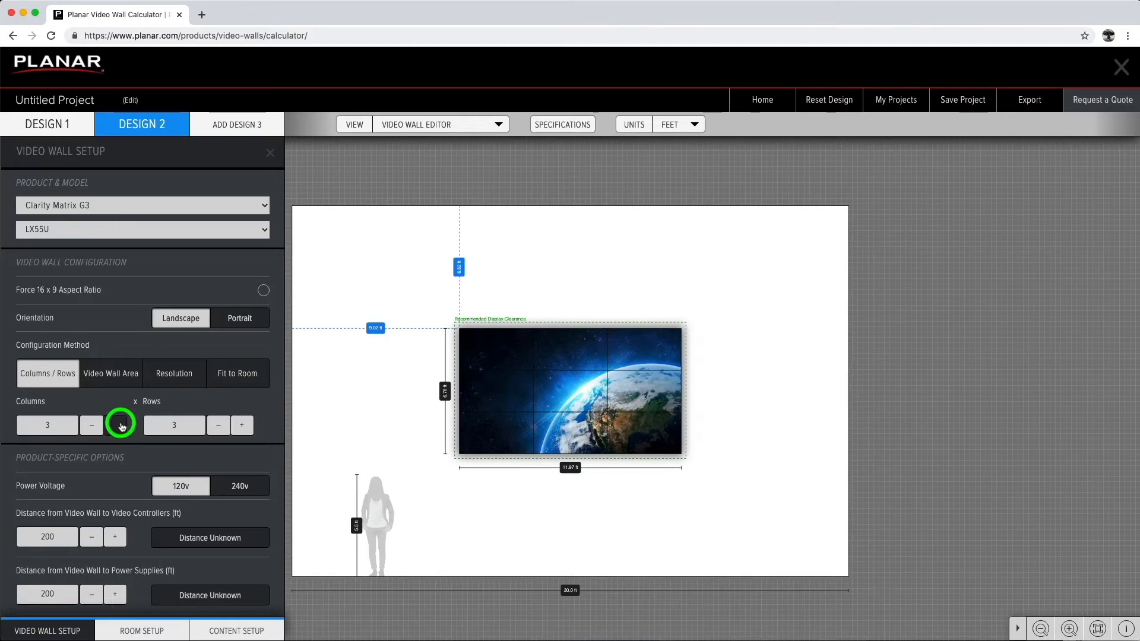
click(115, 425)
click(239, 425)
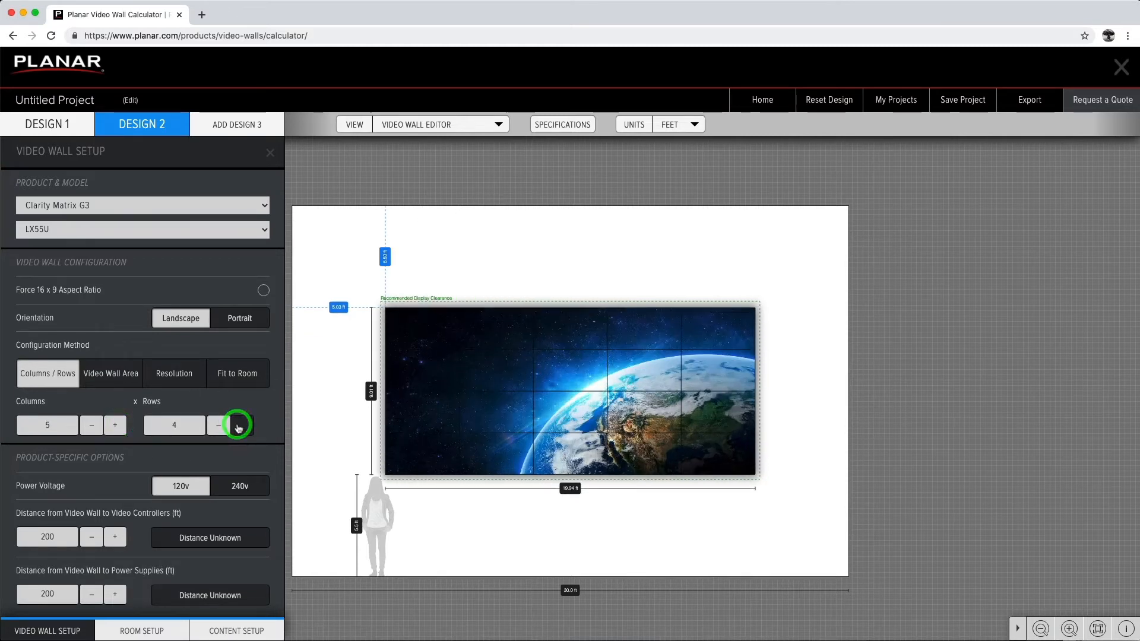
Set Design 2's distances to 50 ft for the video controllers and 70 ft for the power supplies, and add ERO and redundant power.
scroll(238, 430, down, 3)
scroll(238, 429, down, 2)
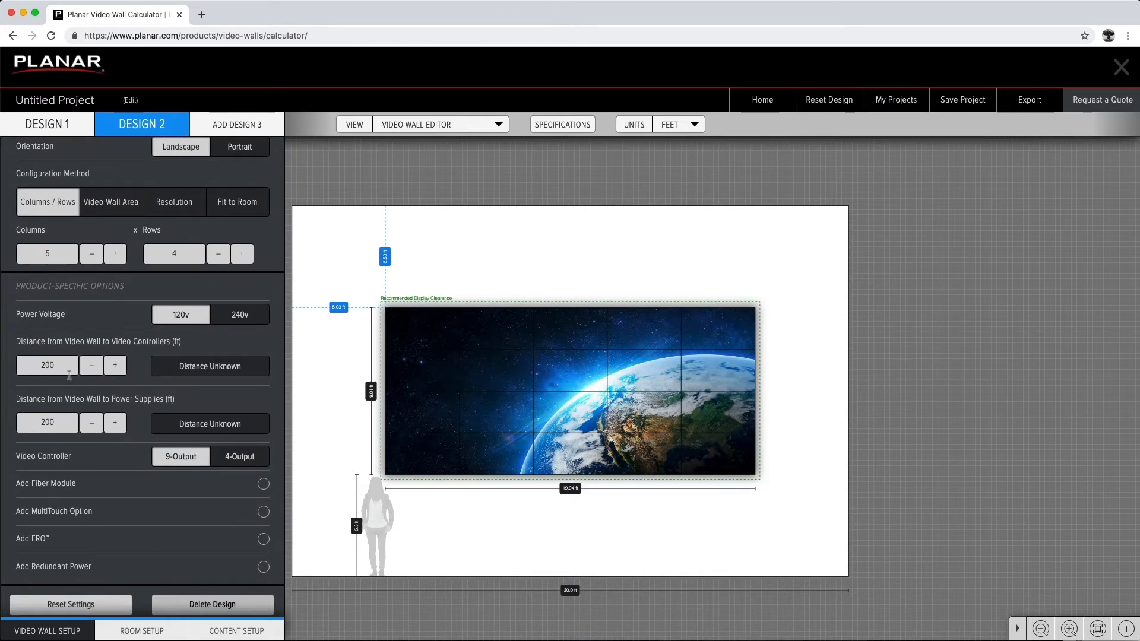
double_click(25, 366)
text(50)
double_click(38, 422)
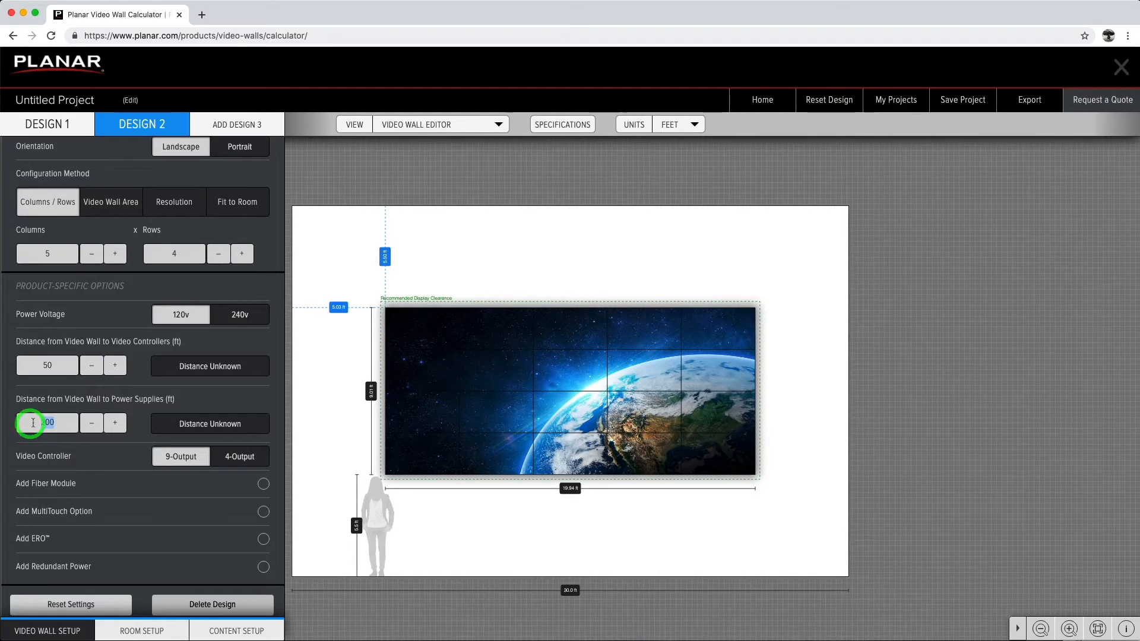
text(70)
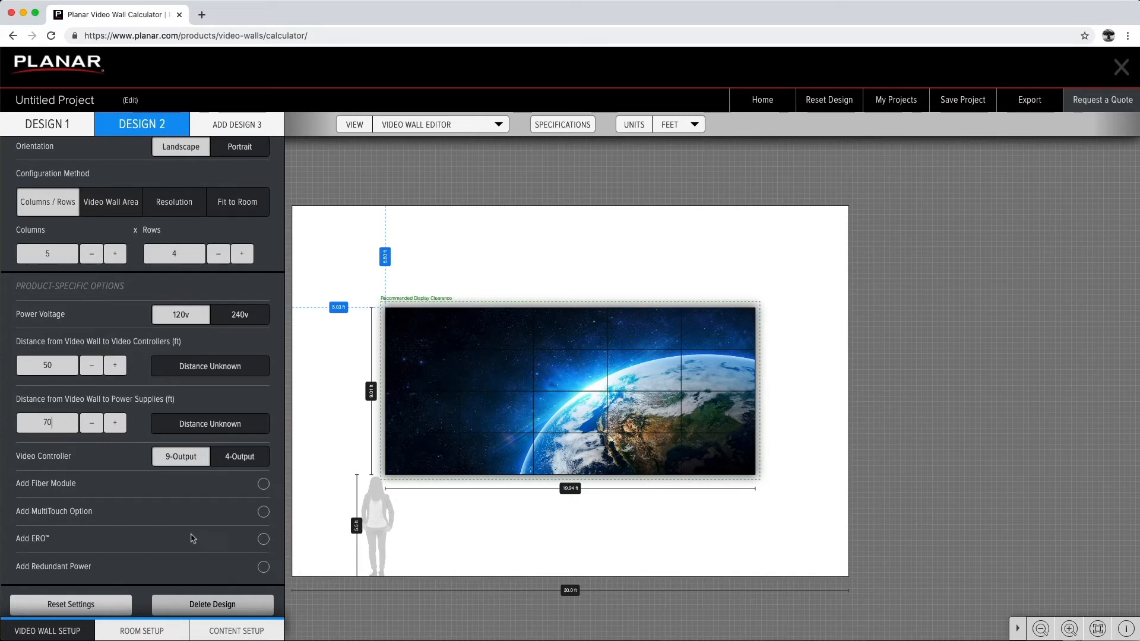
click(265, 541)
click(264, 568)
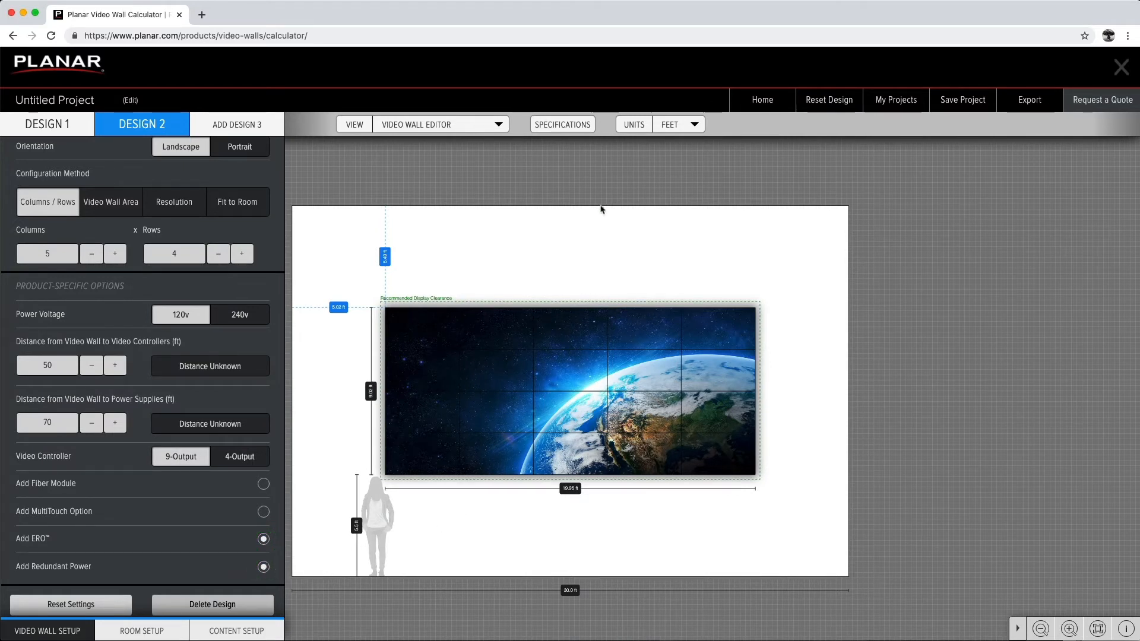
Review the specification data comparing Design 1 and Design 2, and close it.
click(562, 127)
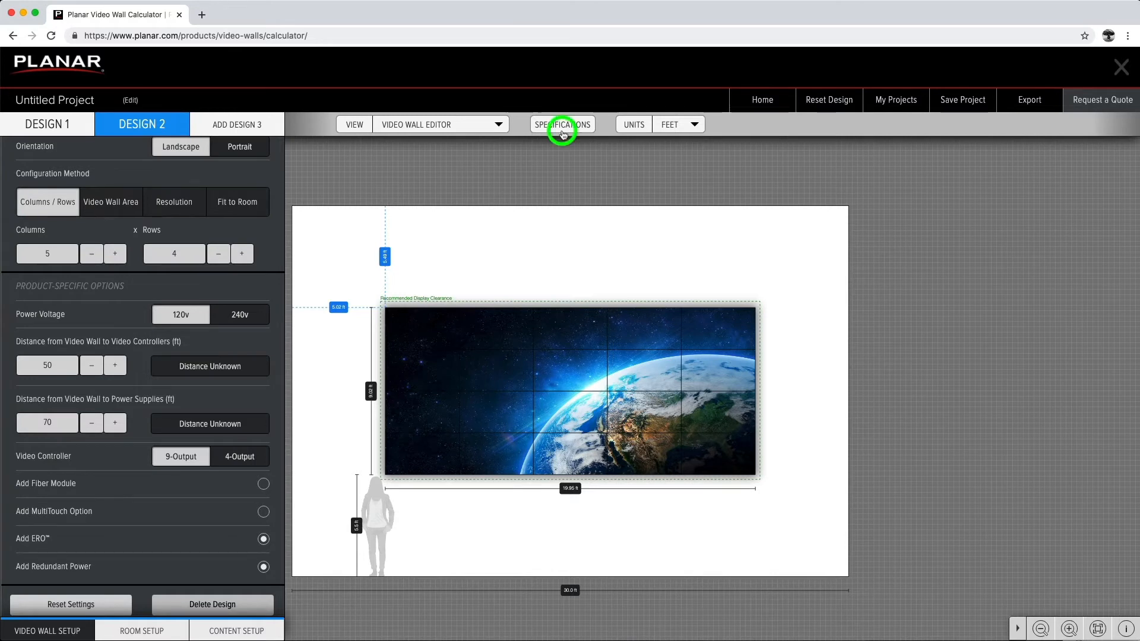
scroll(641, 302, down, 3)
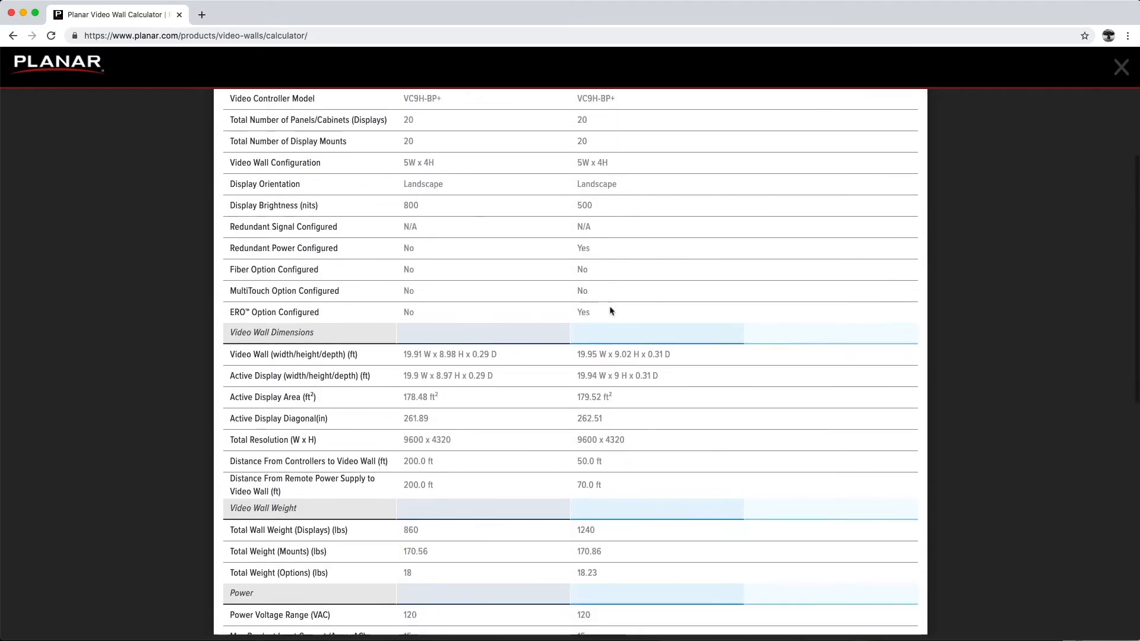
scroll(653, 309, up, 2)
scroll(610, 313, up, 1)
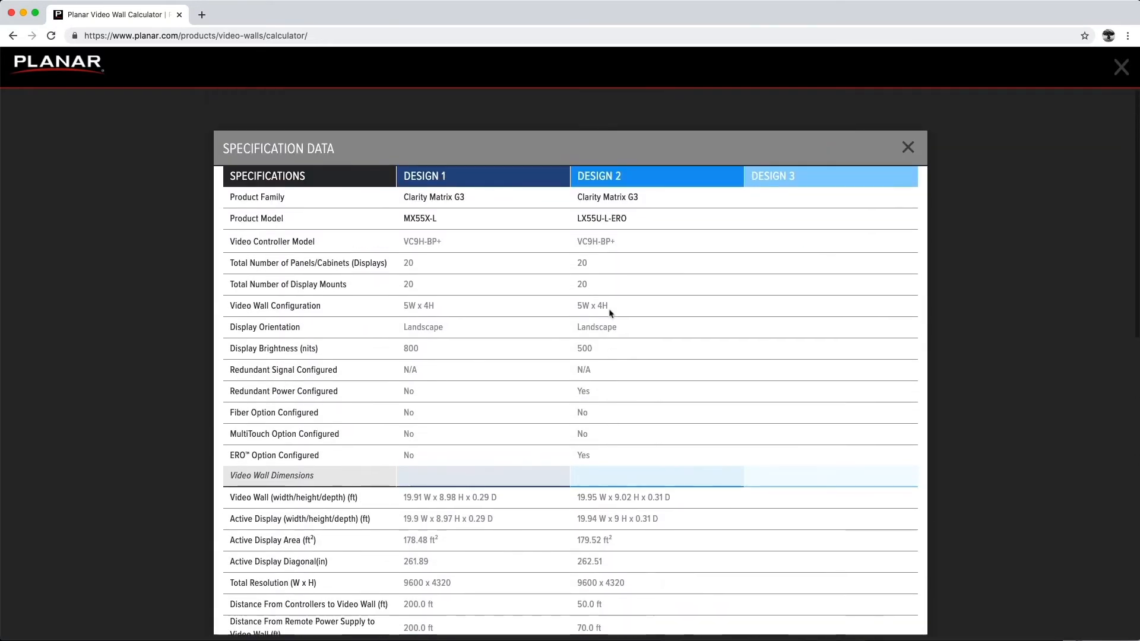
click(909, 144)
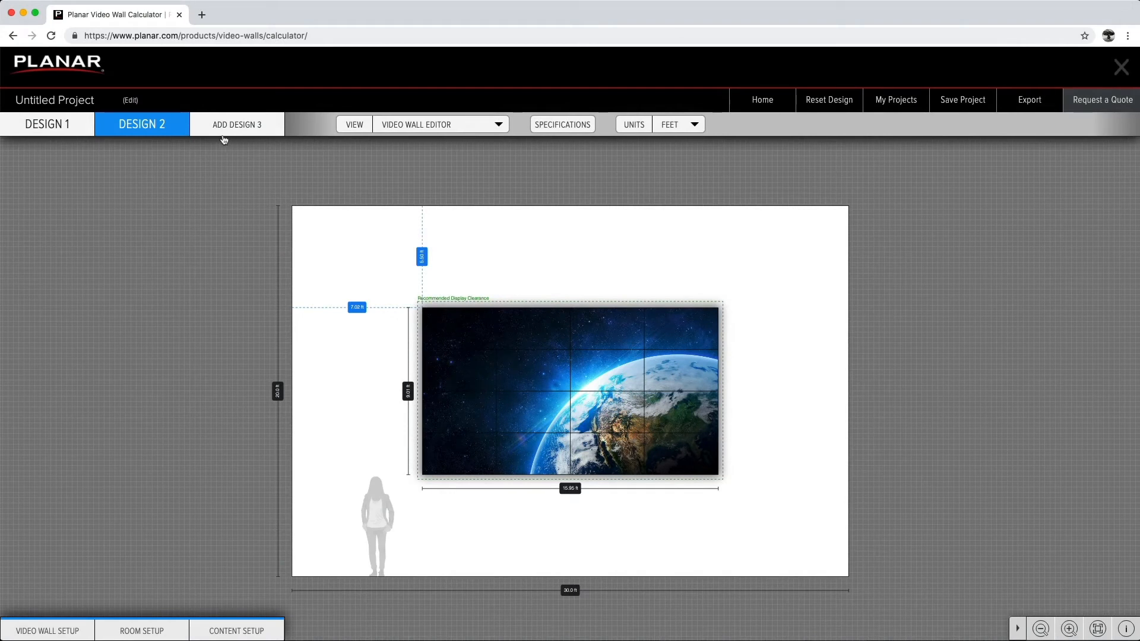
Add a third design, Design 3, and set its custom room dimensions to 33 ft wide by 18 ft high.
click(261, 137)
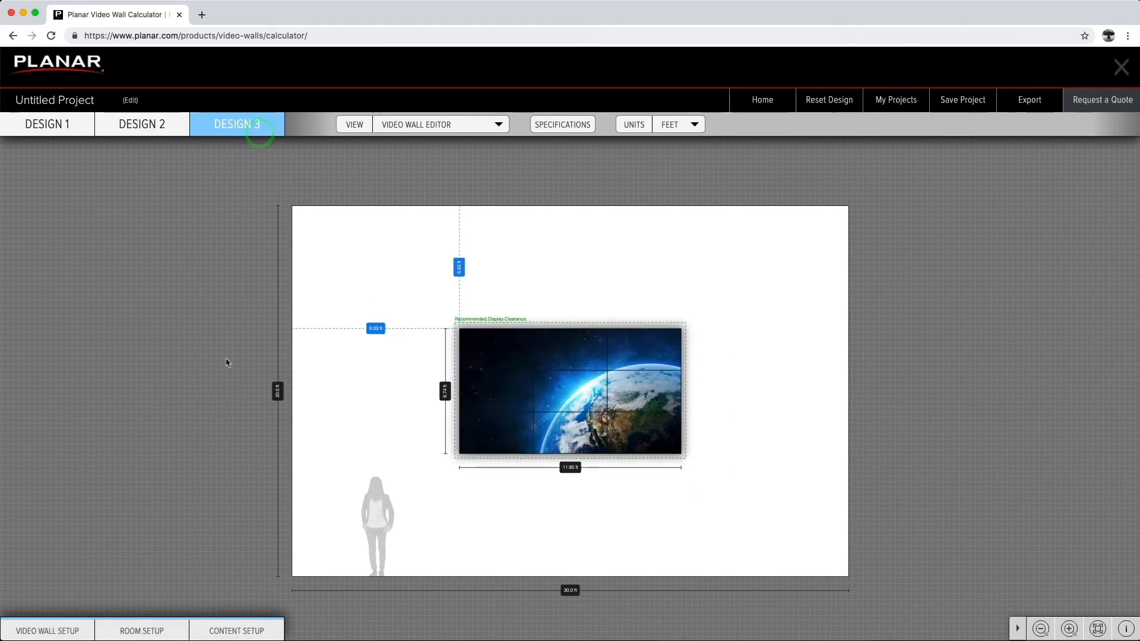
click(176, 629)
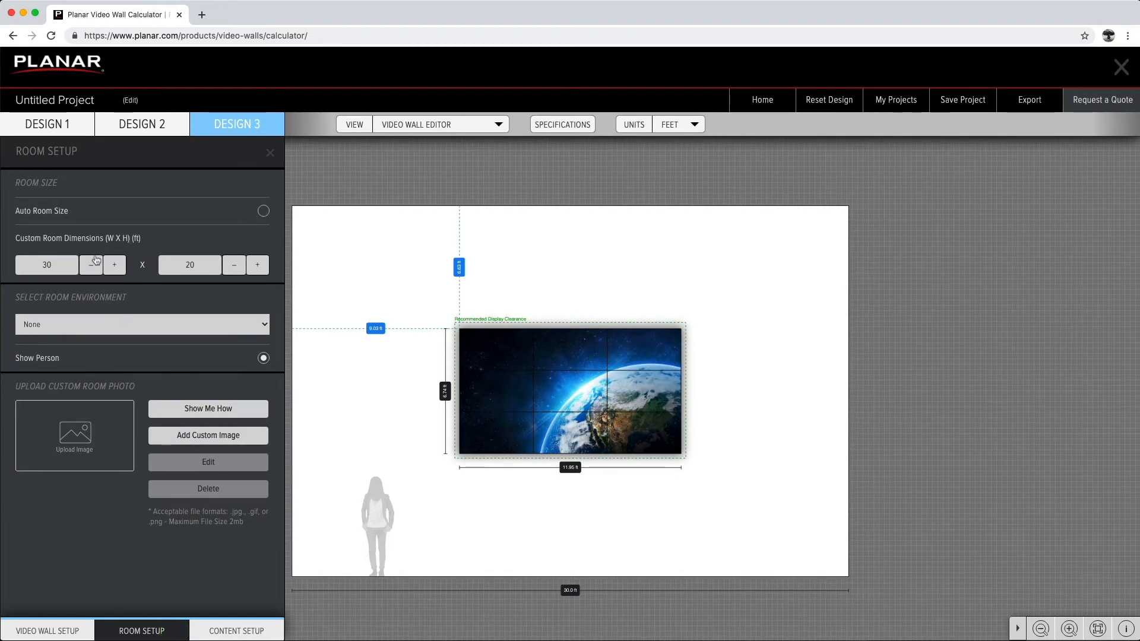
click(114, 264)
click(115, 266)
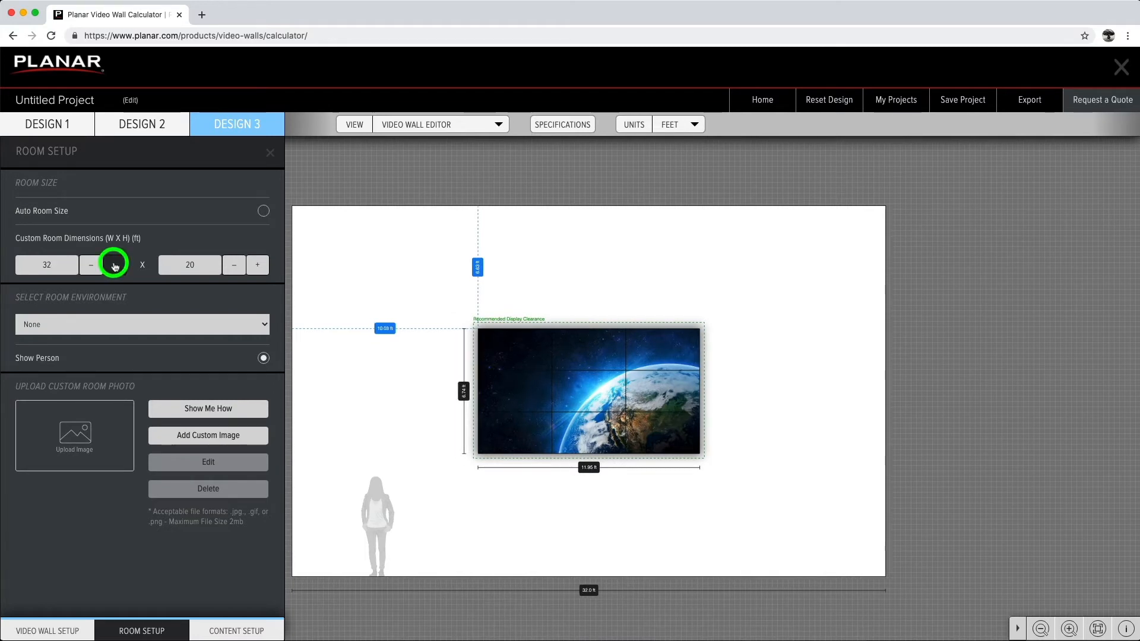
click(115, 265)
click(240, 265)
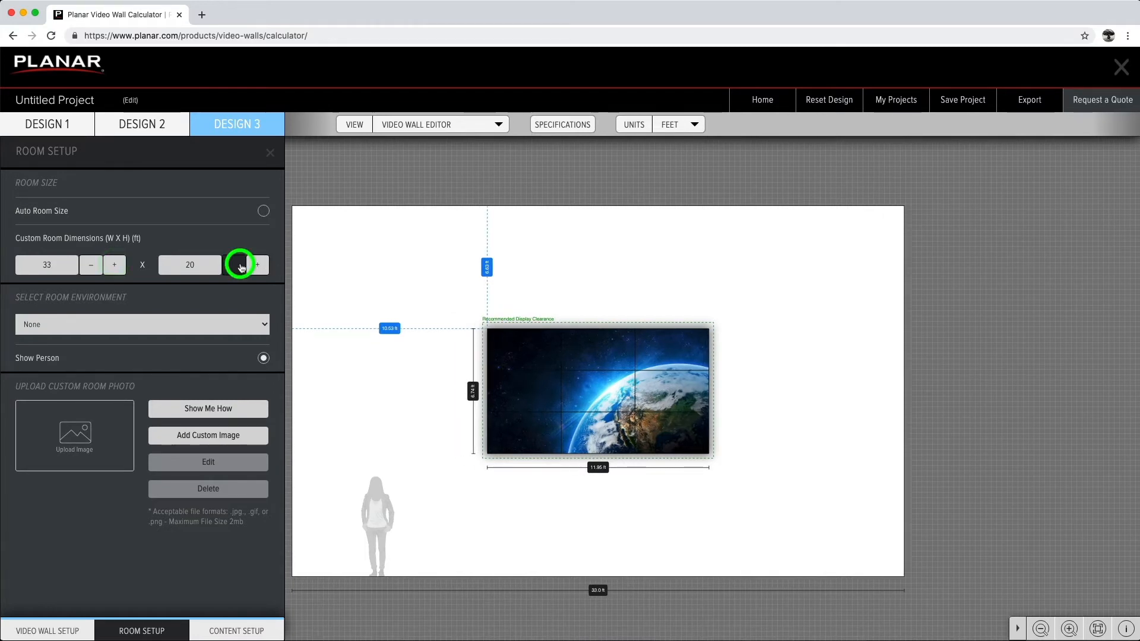
click(240, 265)
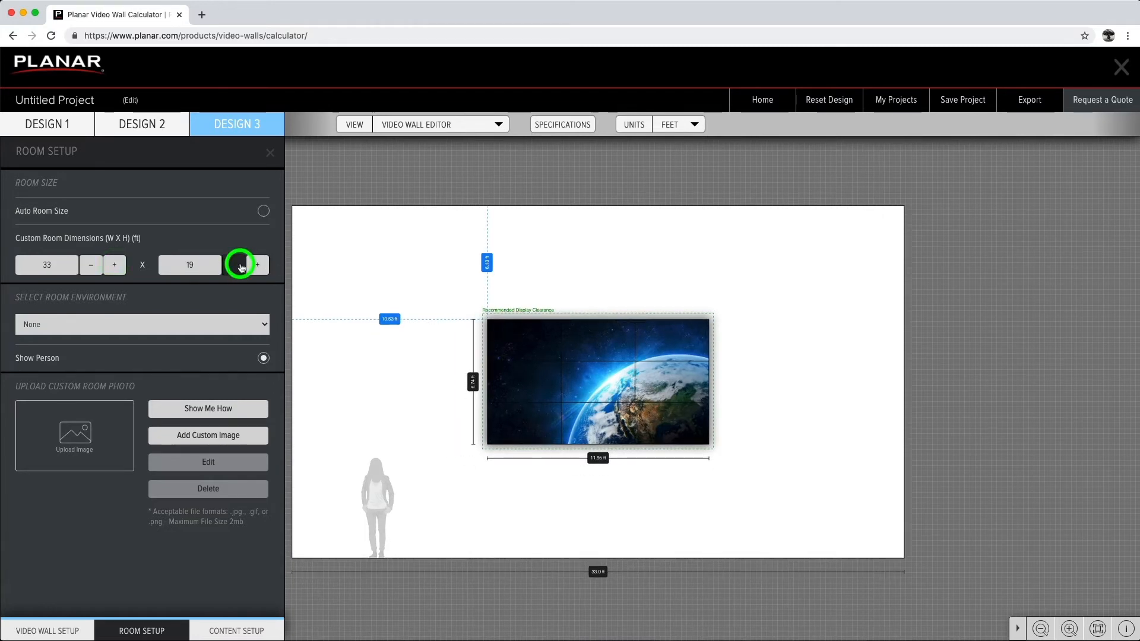
Try the Public Venue, Corporate Lobby and Newsroom room environments on Design 3.
click(214, 327)
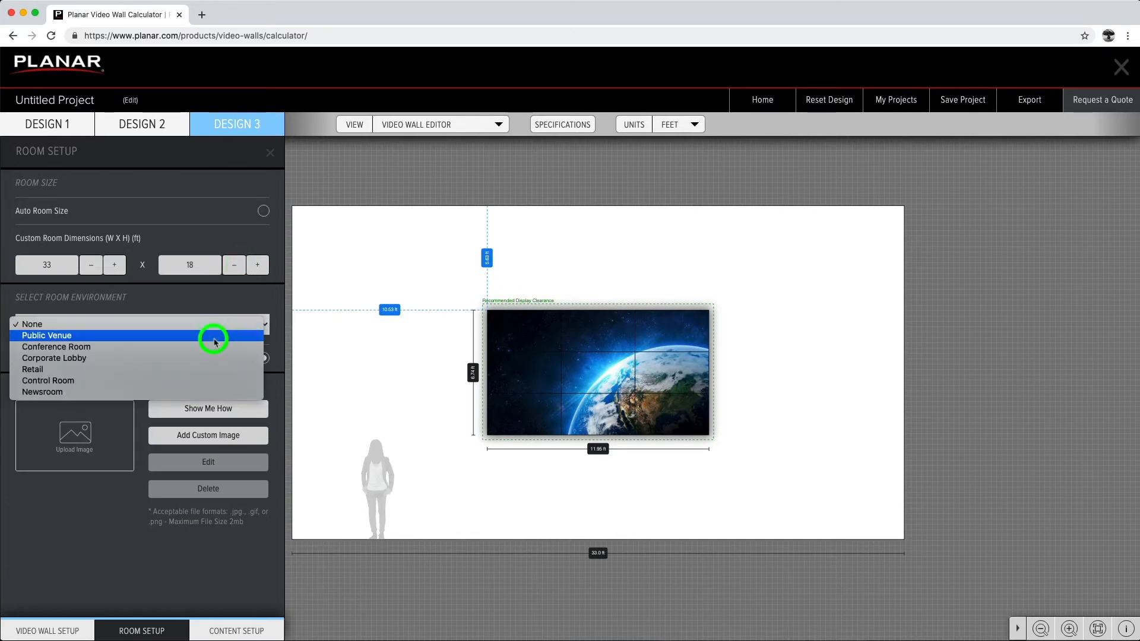
click(215, 336)
click(216, 324)
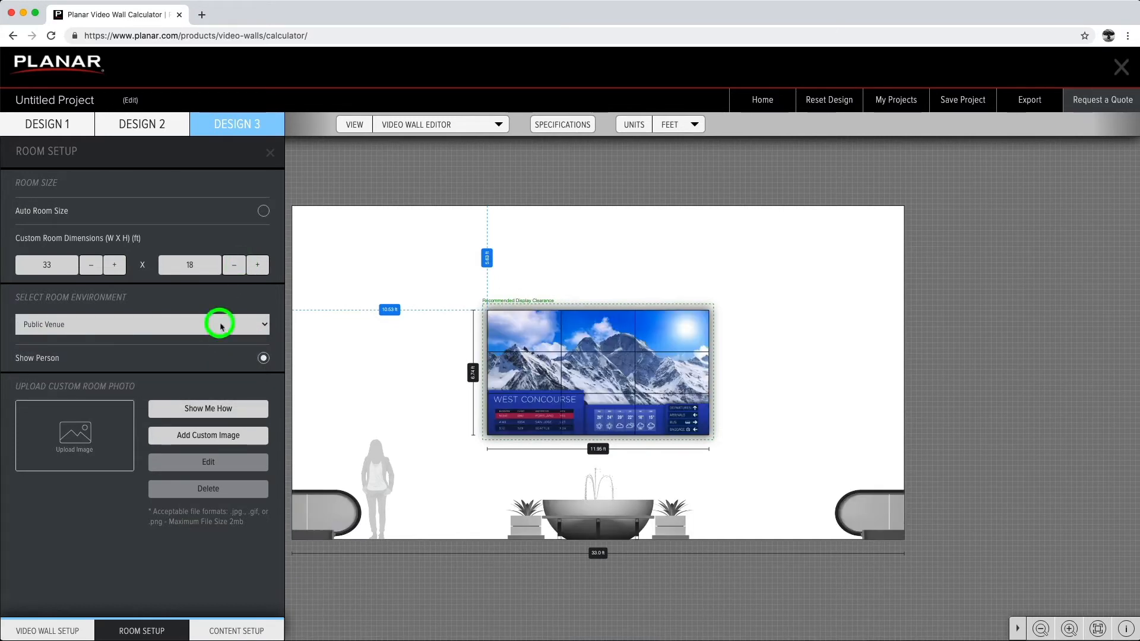
click(209, 348)
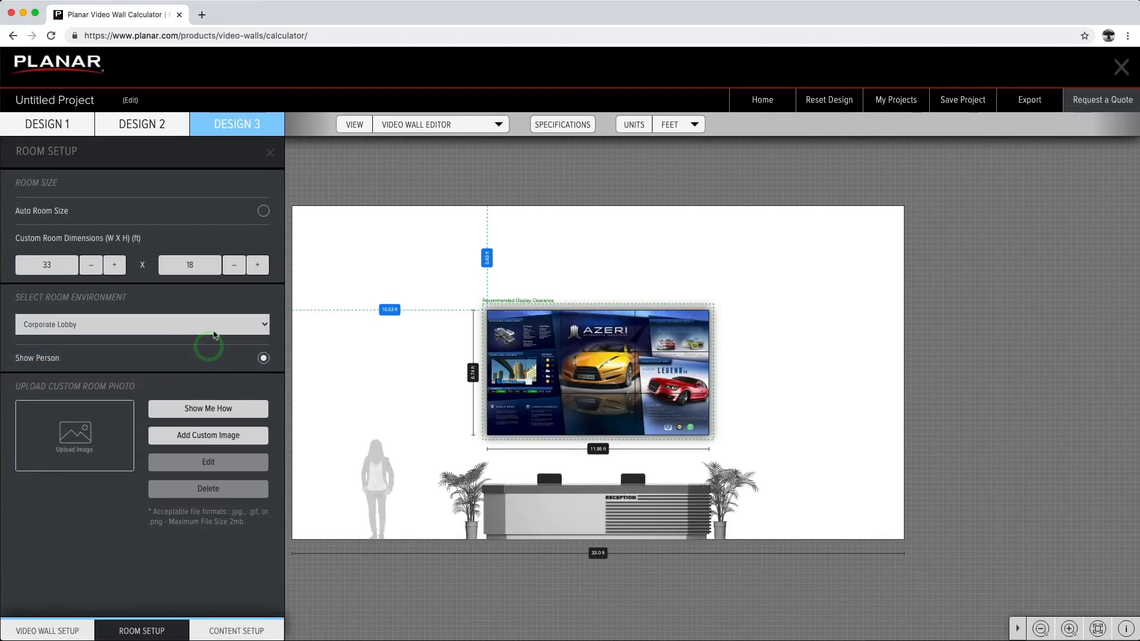
click(213, 327)
click(207, 357)
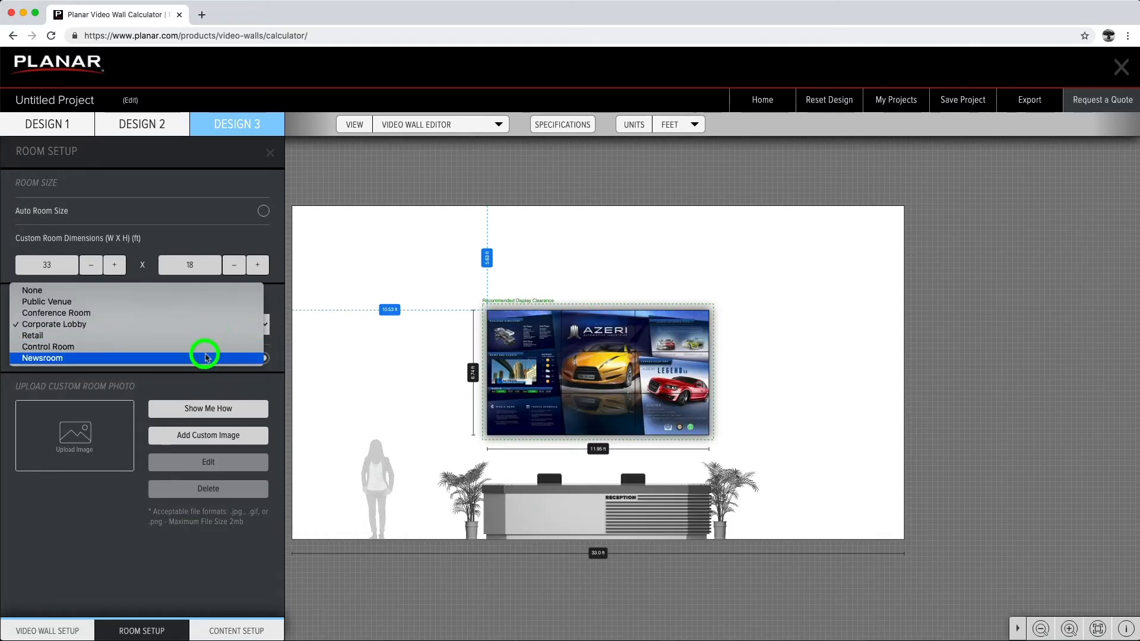
Hide the person figure in the Design 3 room and set the room environment back to None.
click(263, 359)
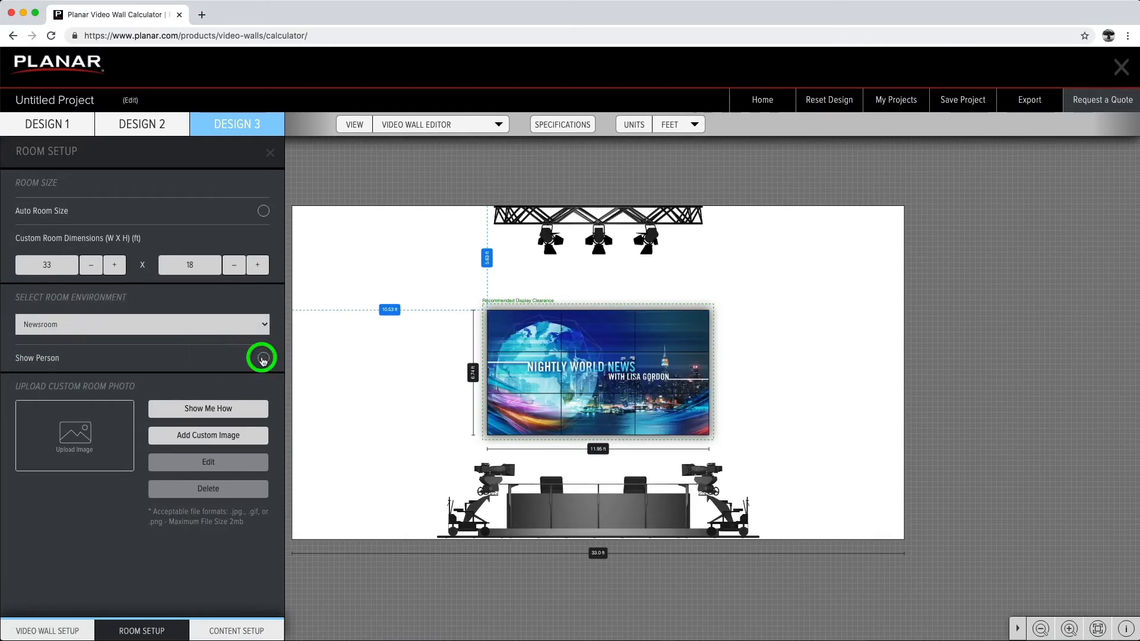
click(263, 359)
click(263, 359)
click(256, 324)
click(249, 256)
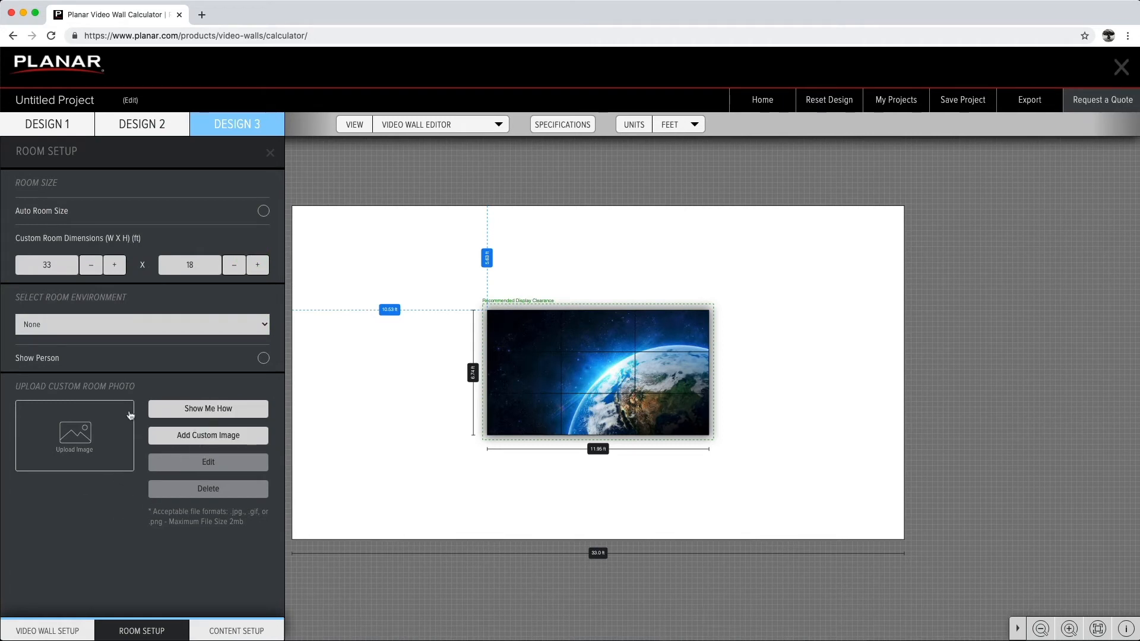
Go through the step-by-step guide on preparing a custom room photo and exit it.
click(168, 411)
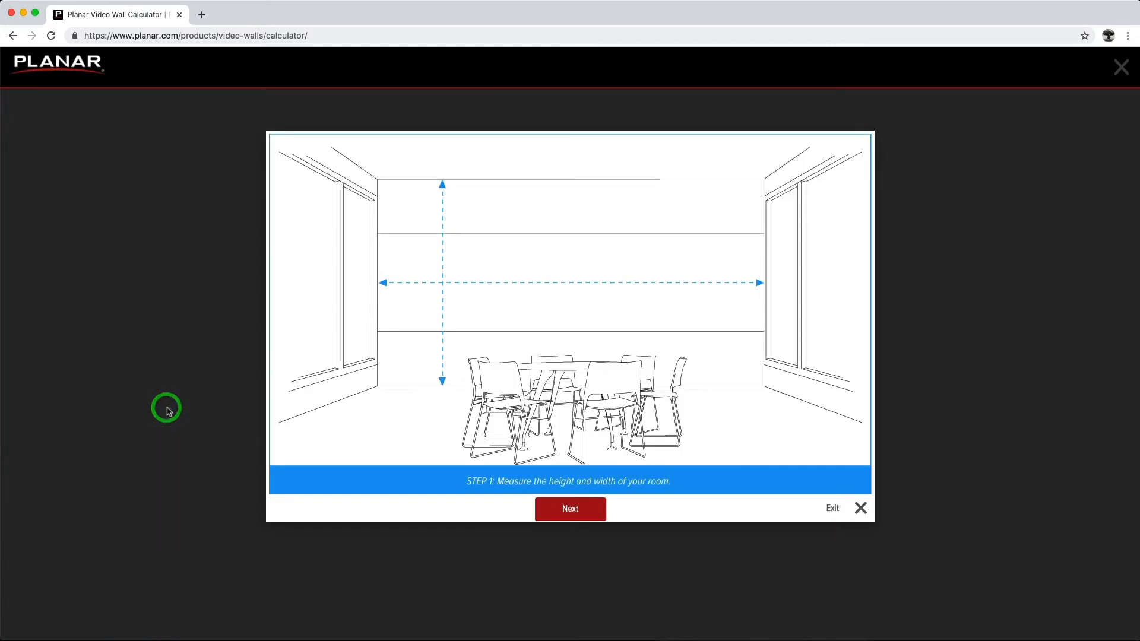
click(582, 516)
click(588, 514)
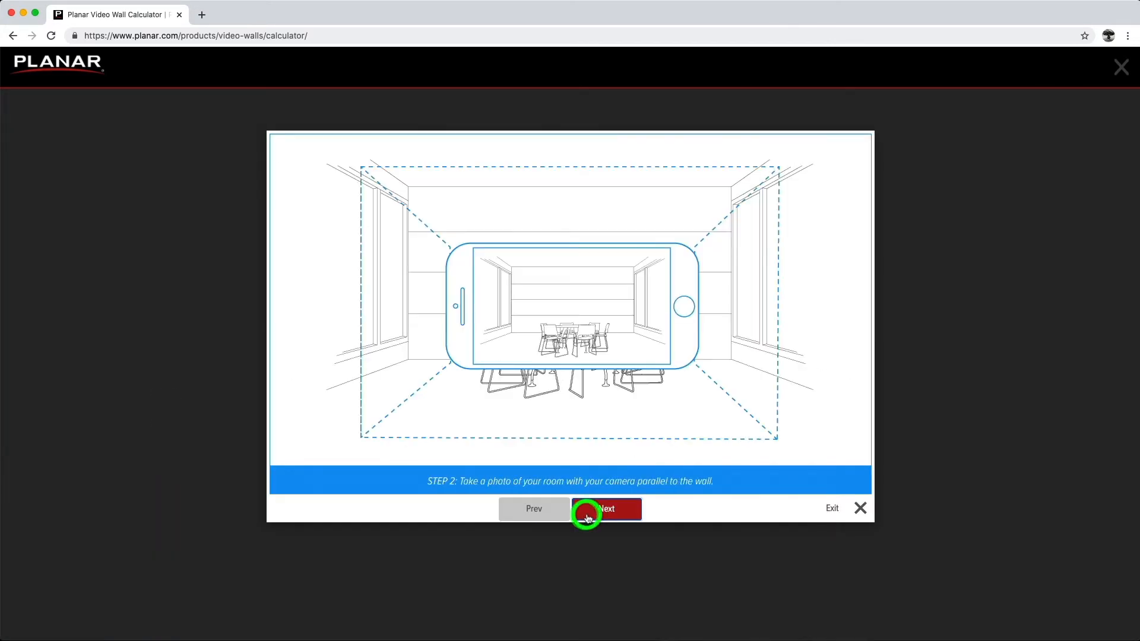
click(594, 516)
click(596, 516)
click(596, 516)
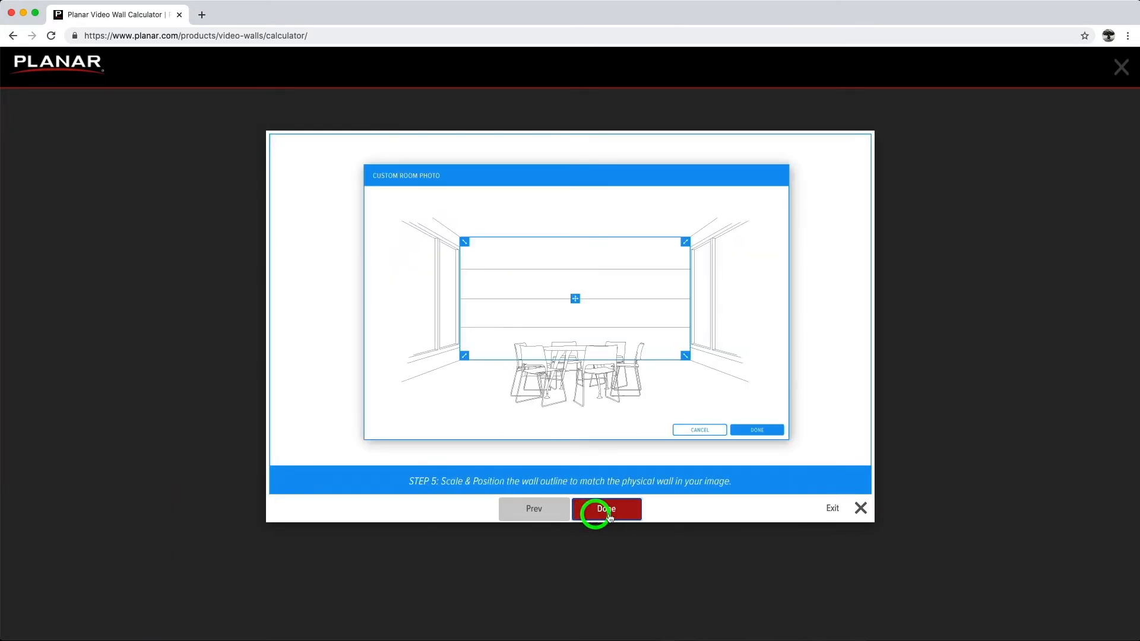
click(837, 511)
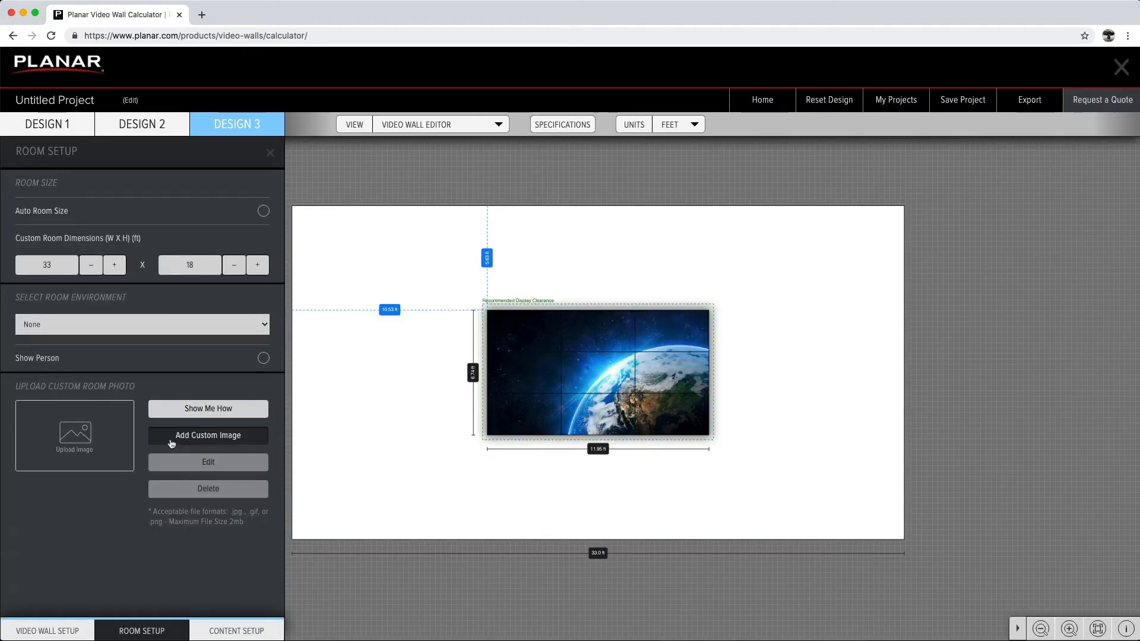
Upload Room Photo.jpg as the custom room image for Design 3.
click(230, 439)
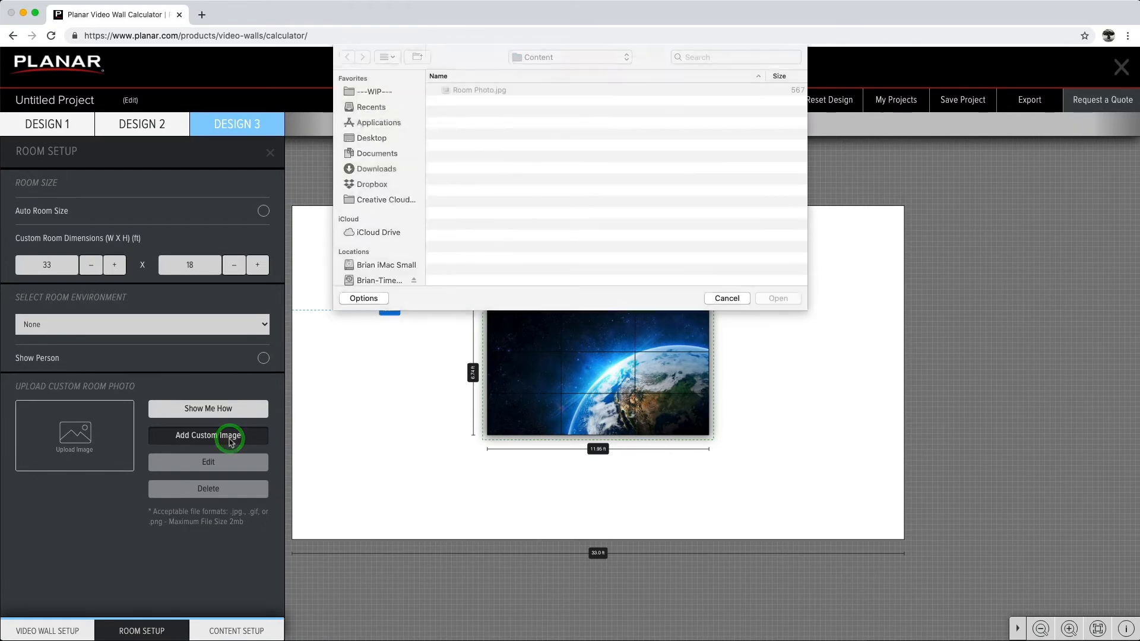
click(455, 90)
click(775, 299)
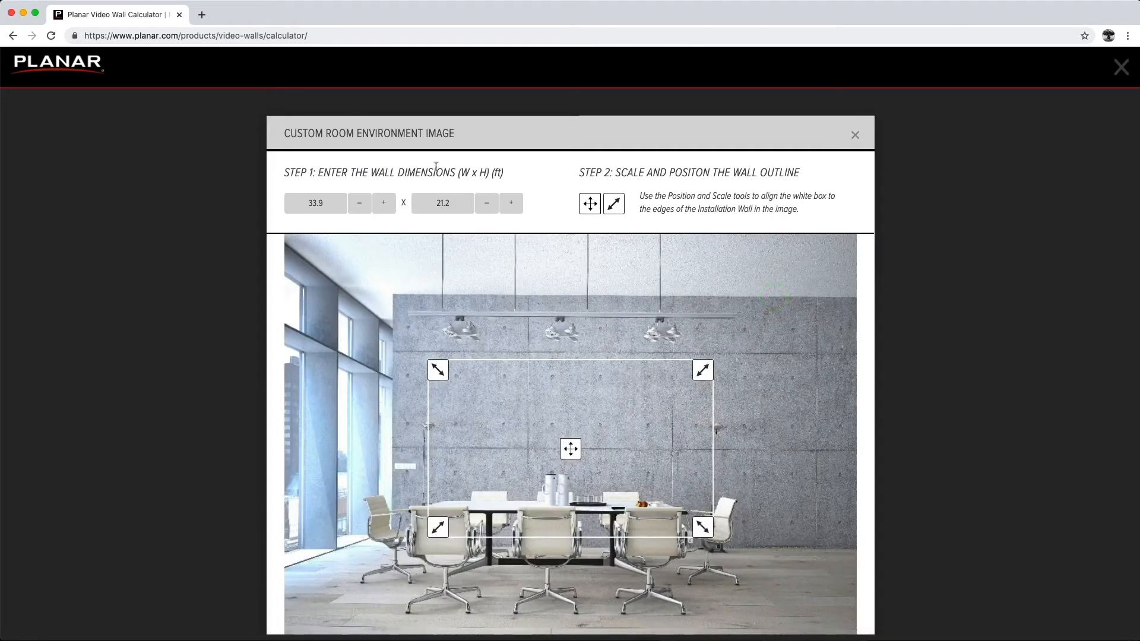
Set the wall dimensions for the custom room image to 23 ft wide by 12.5 ft high.
click(289, 200)
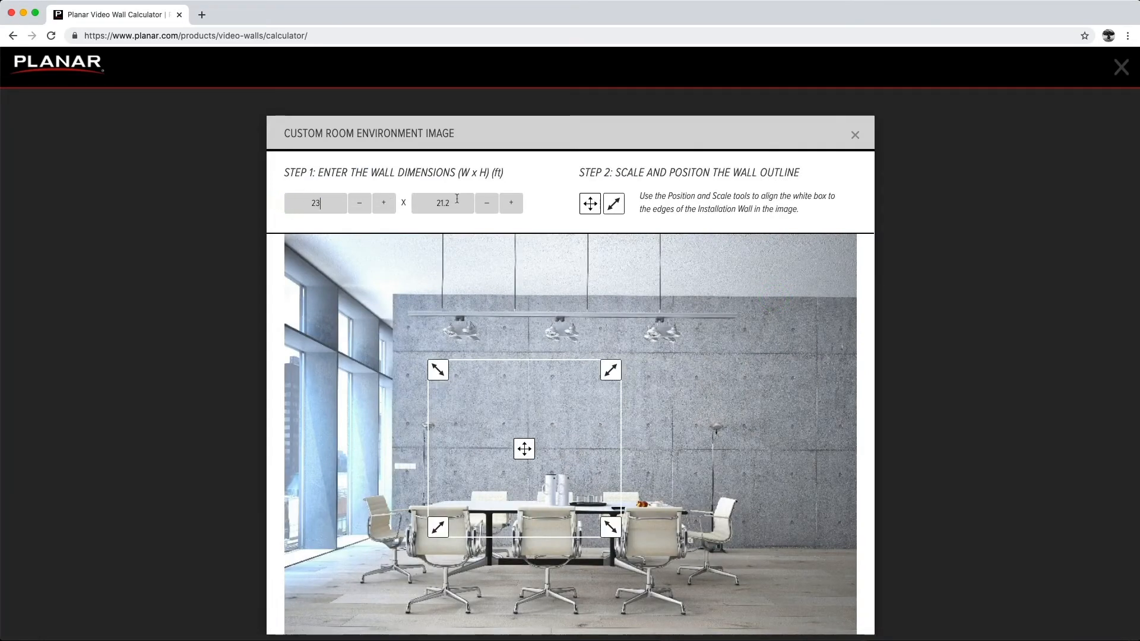
click(429, 200)
text(12.5)
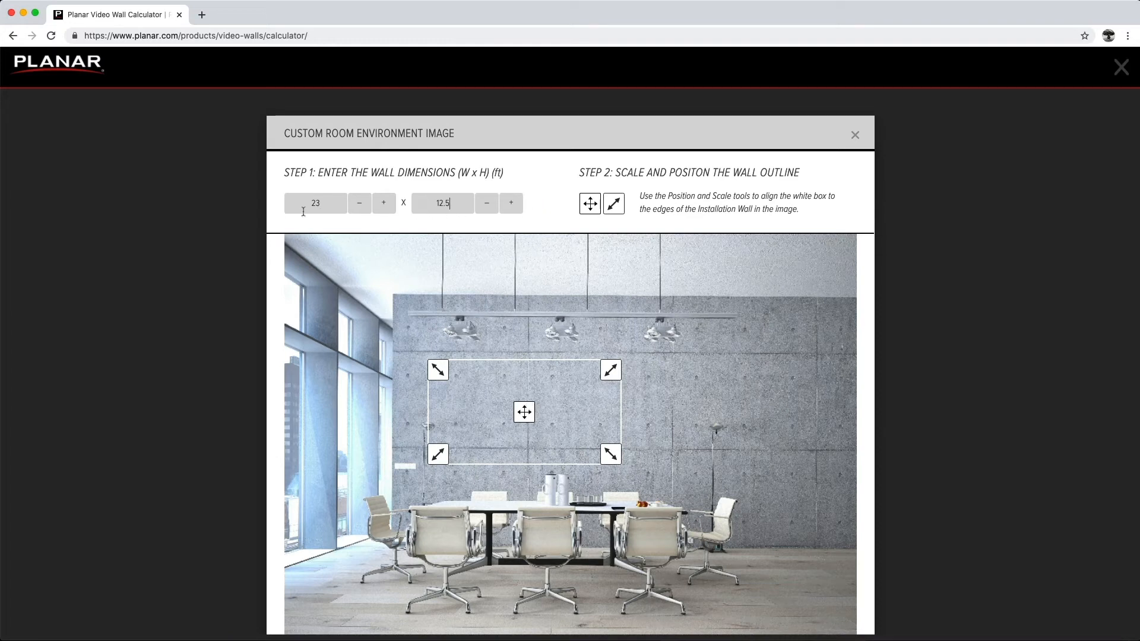
Position and scale the wall outline to match the edges of the concrete wall in the room photo, and apply it.
drag(525, 412, 522, 402)
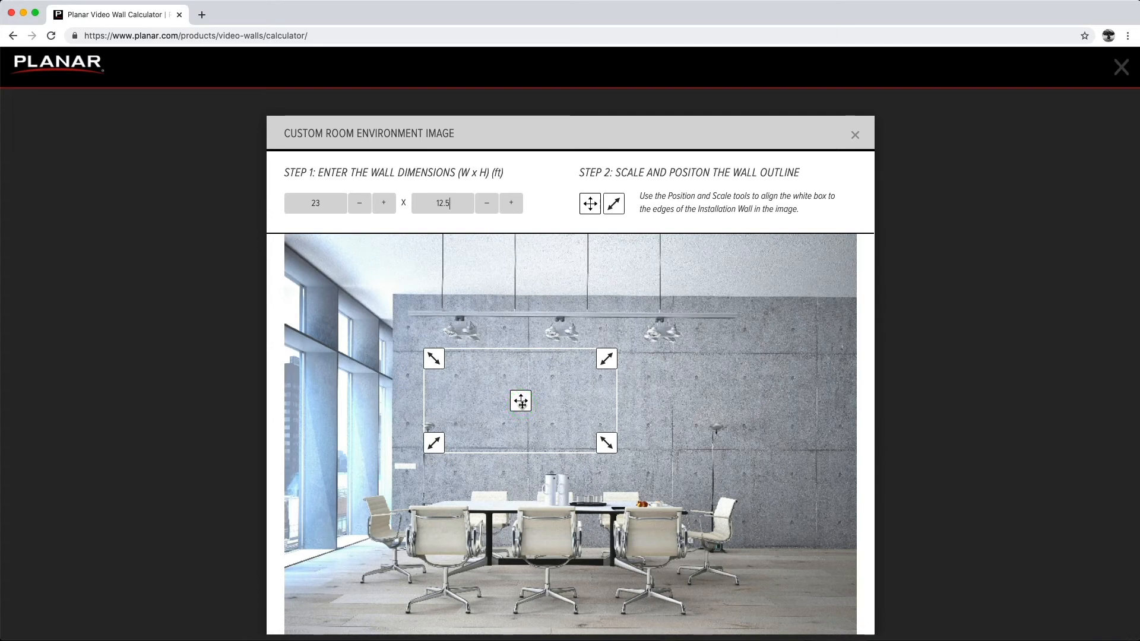
drag(521, 403, 491, 352)
drag(576, 392, 837, 579)
drag(621, 420, 623, 422)
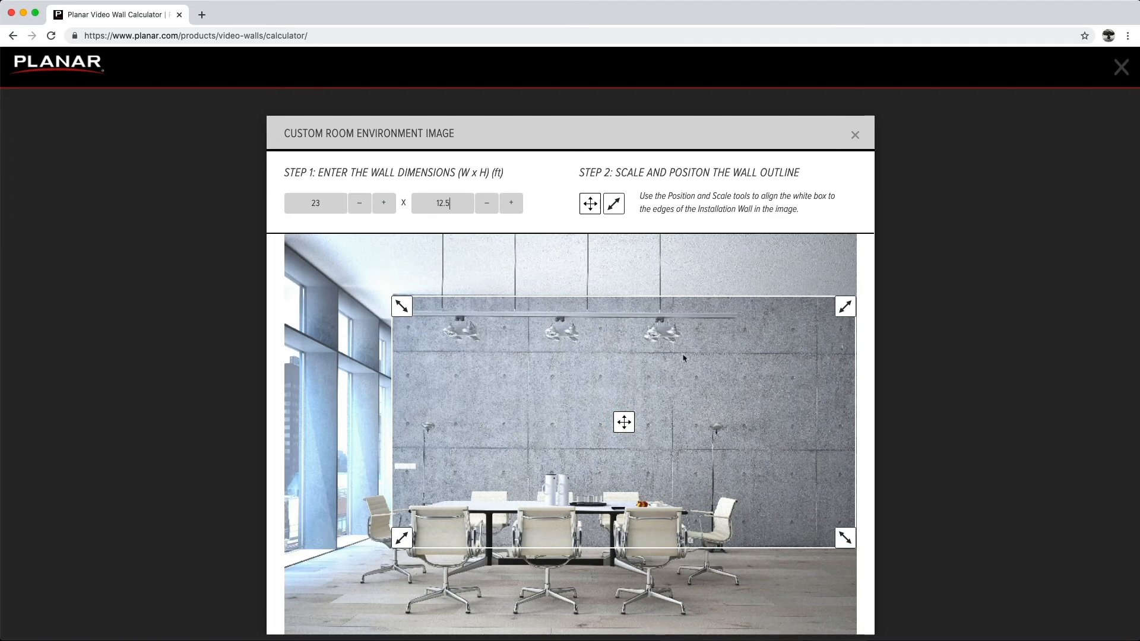
scroll(686, 360, down, 2)
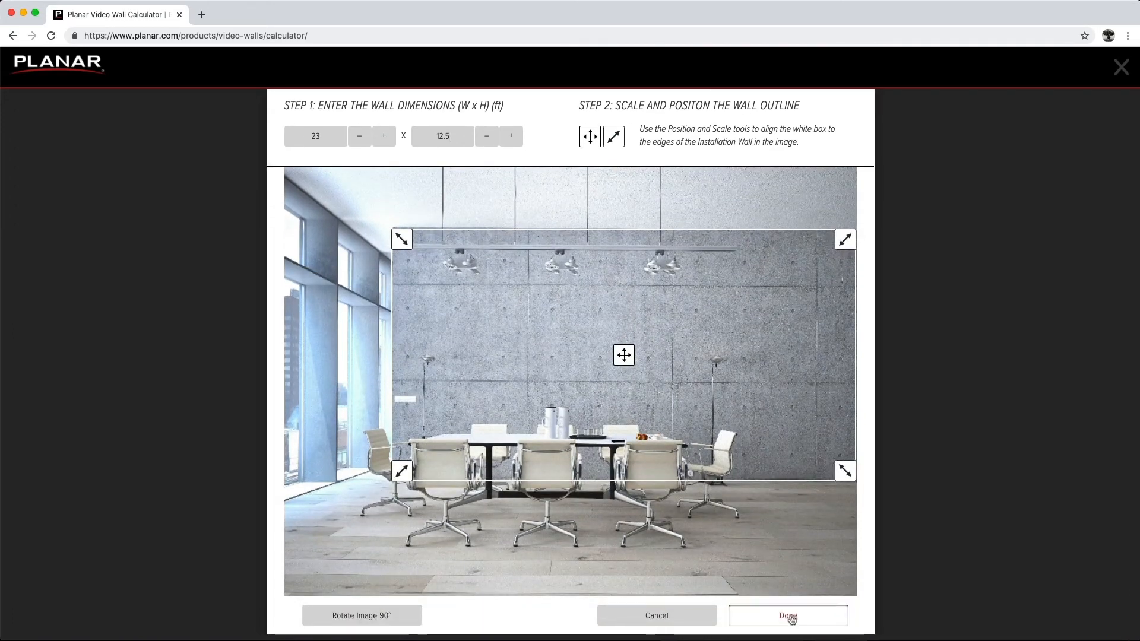
click(791, 619)
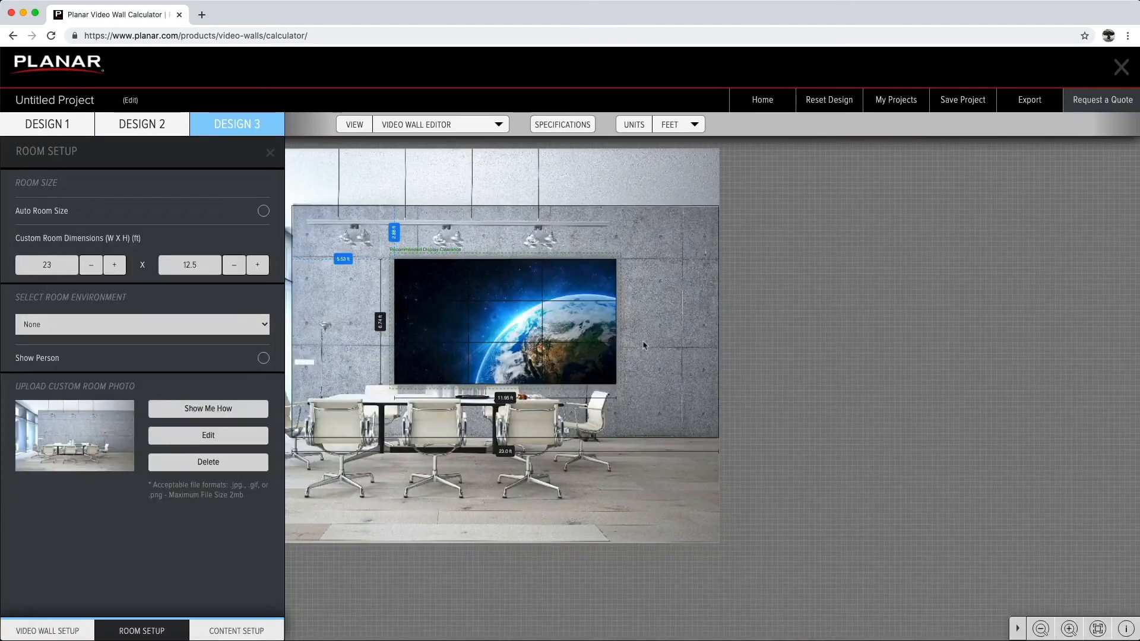
Resize the Design 3 video wall to 4 displays wide by 2 high and place it above the conference table.
drag(654, 333, 860, 390)
click(715, 366)
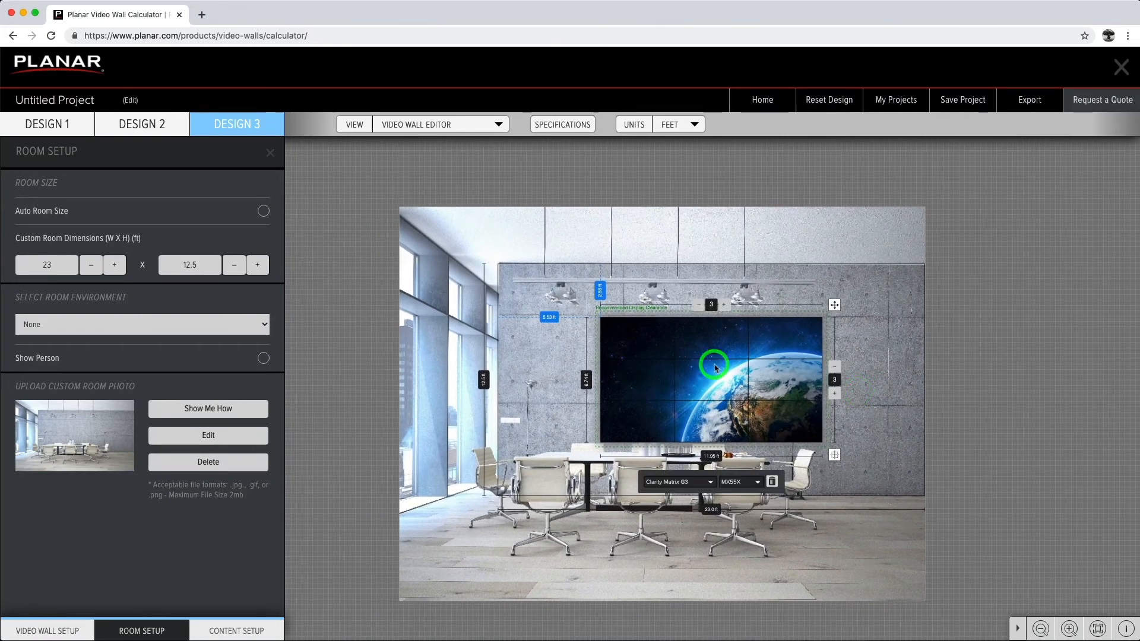
click(725, 306)
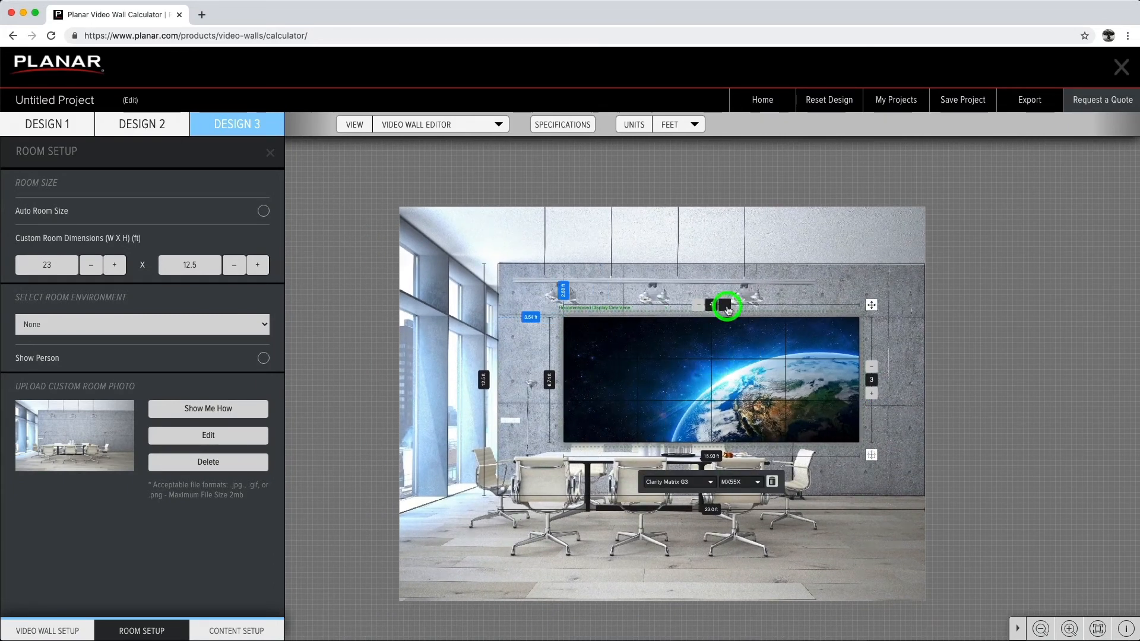
click(869, 367)
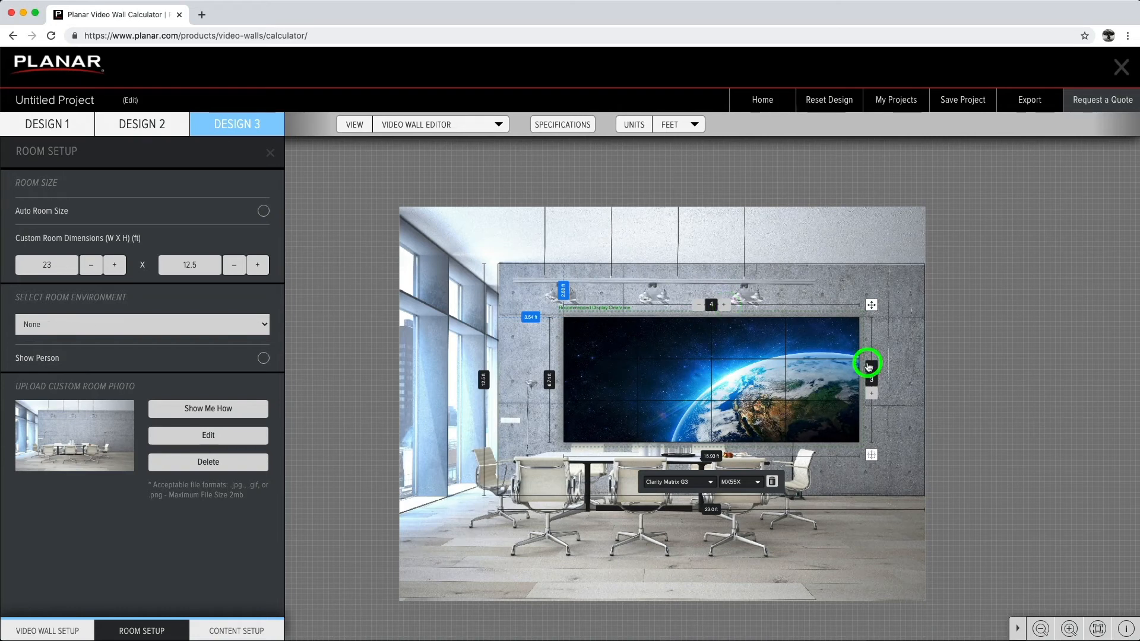
drag(873, 326, 865, 317)
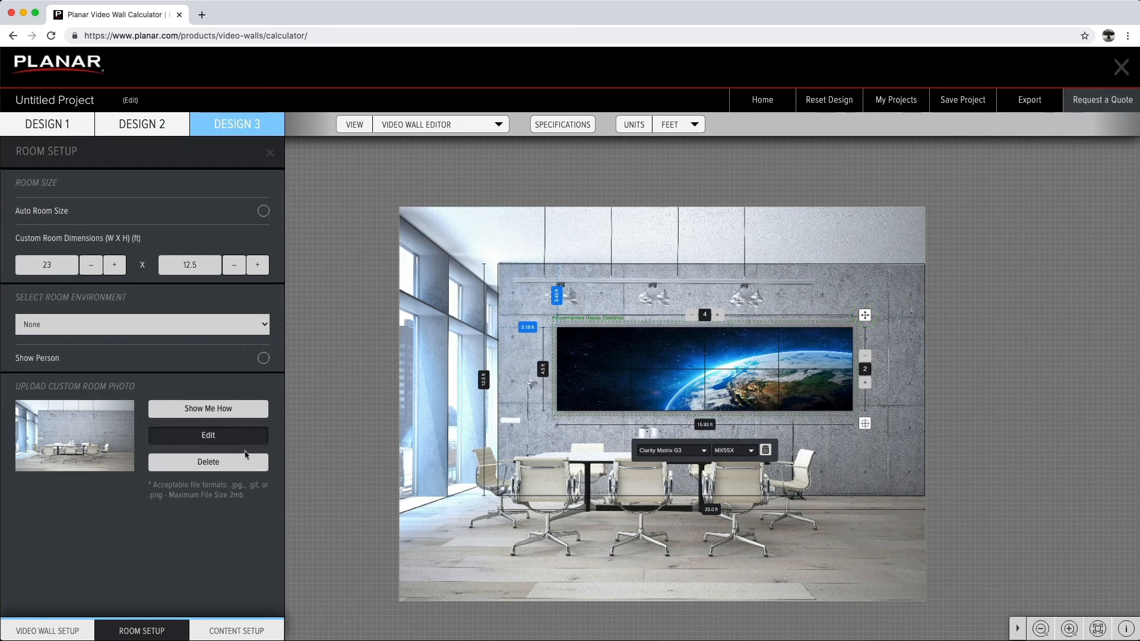
Delete the custom room photo from Design 3.
click(241, 469)
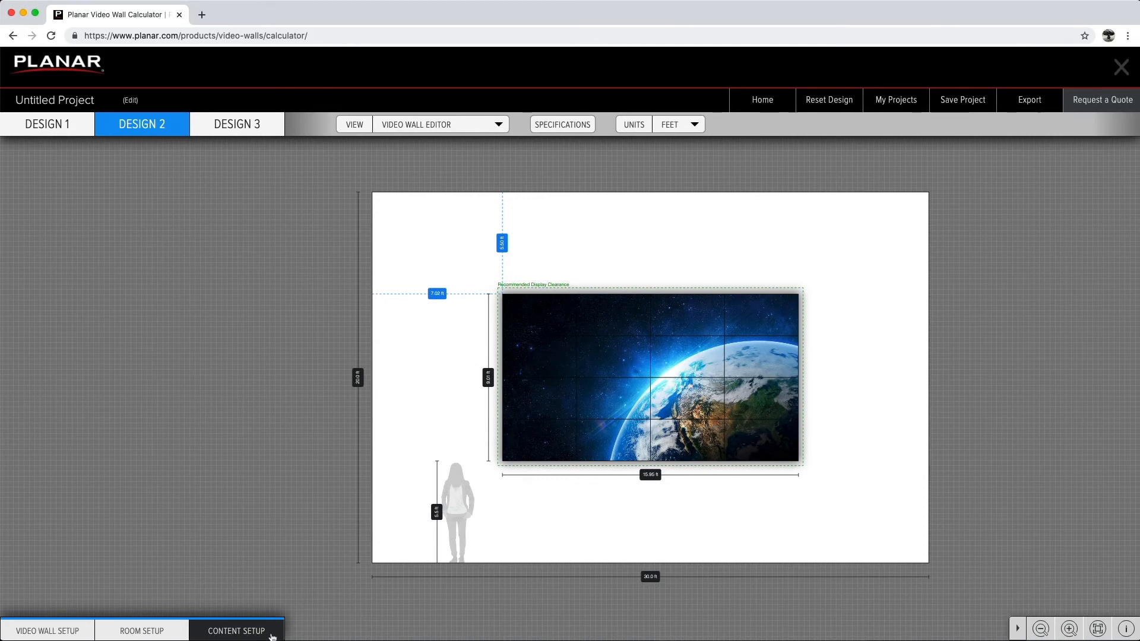
Try the Retail and Conference Room sample content on the Design 2 video wall and clear it again.
click(272, 637)
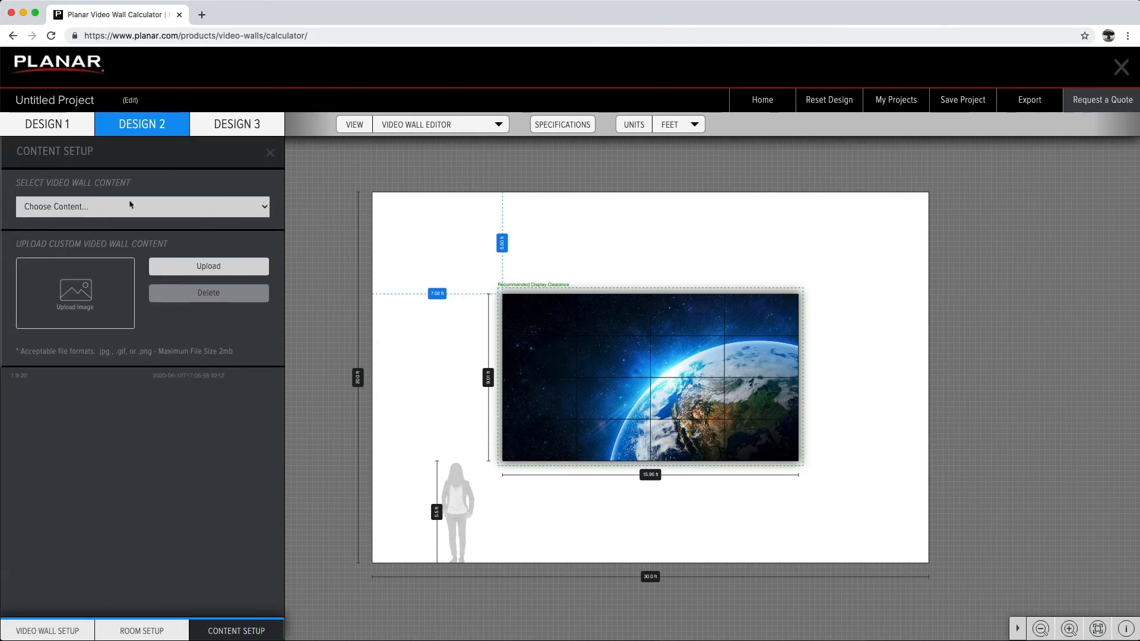
click(126, 204)
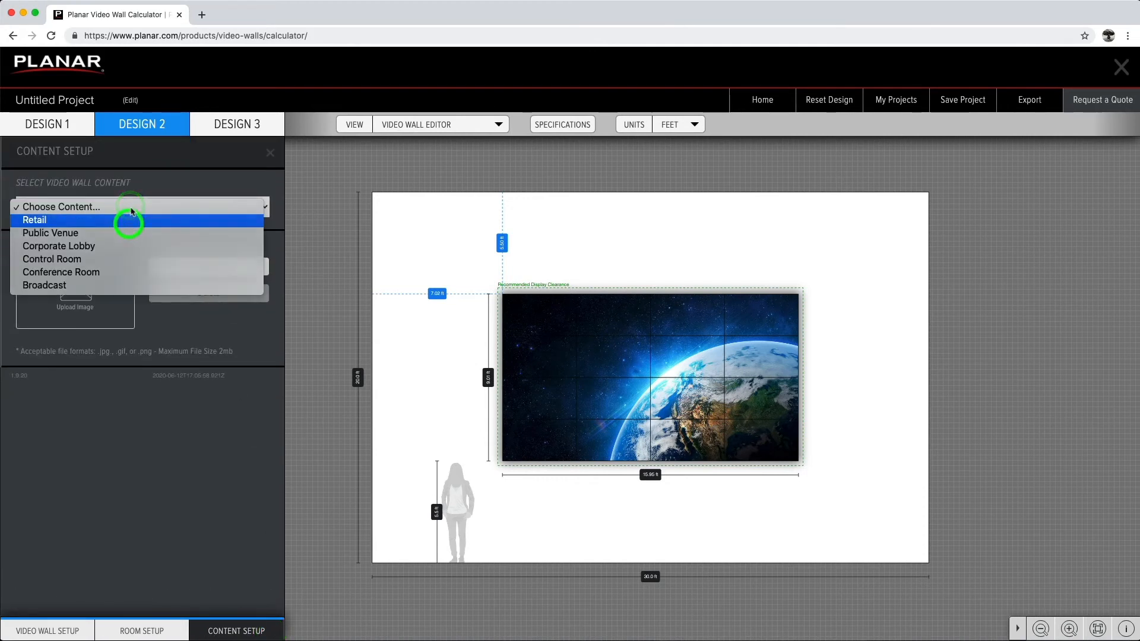
click(129, 219)
click(132, 208)
click(136, 248)
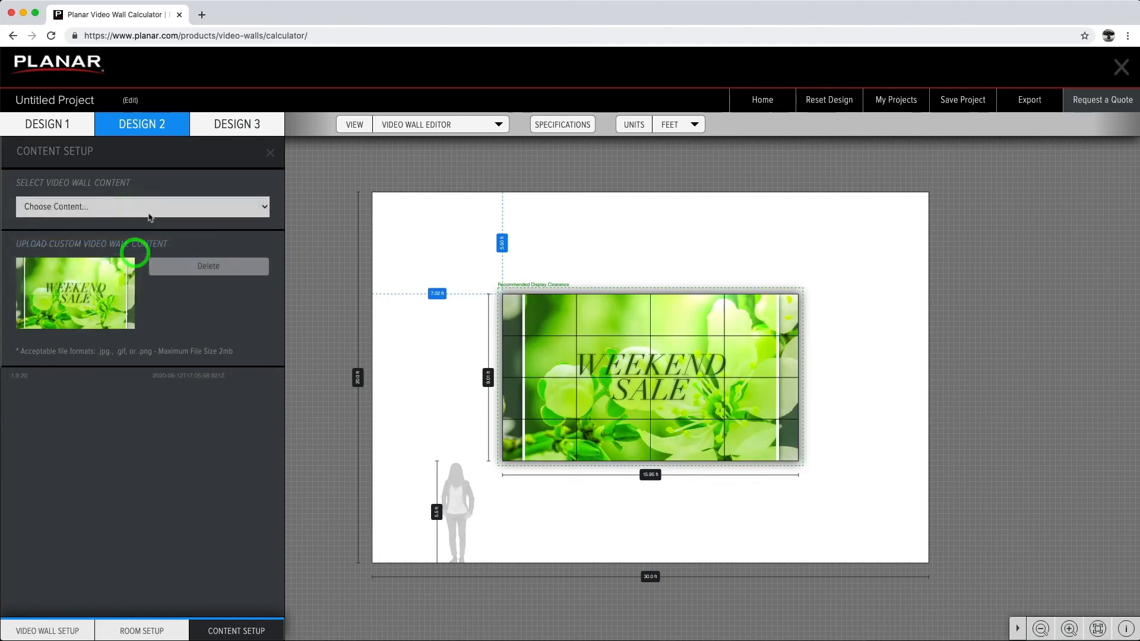
click(150, 212)
click(145, 232)
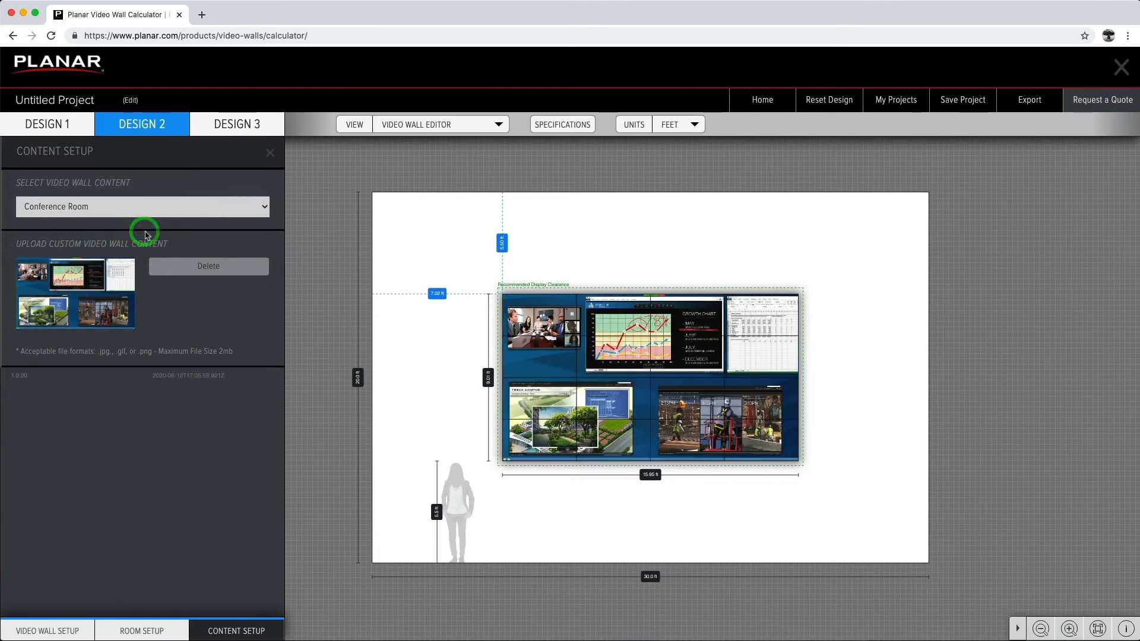
click(178, 304)
click(189, 267)
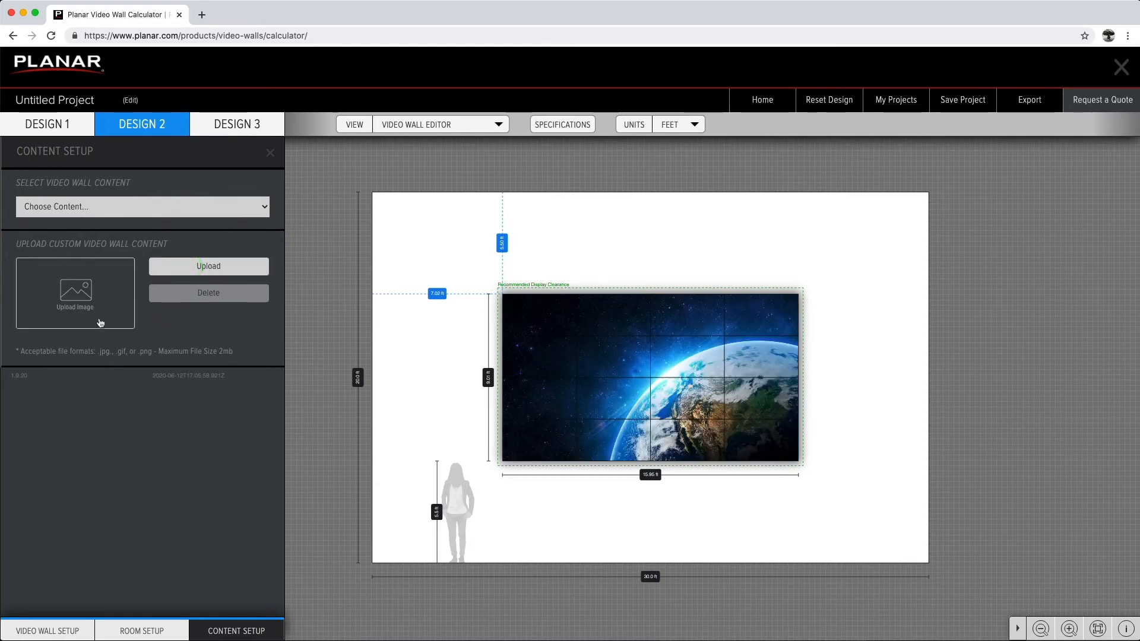
Upload Planar_82in_Content_RetailTrainingVideo_Final.jpg as the custom video wall content and close the content setup.
click(257, 267)
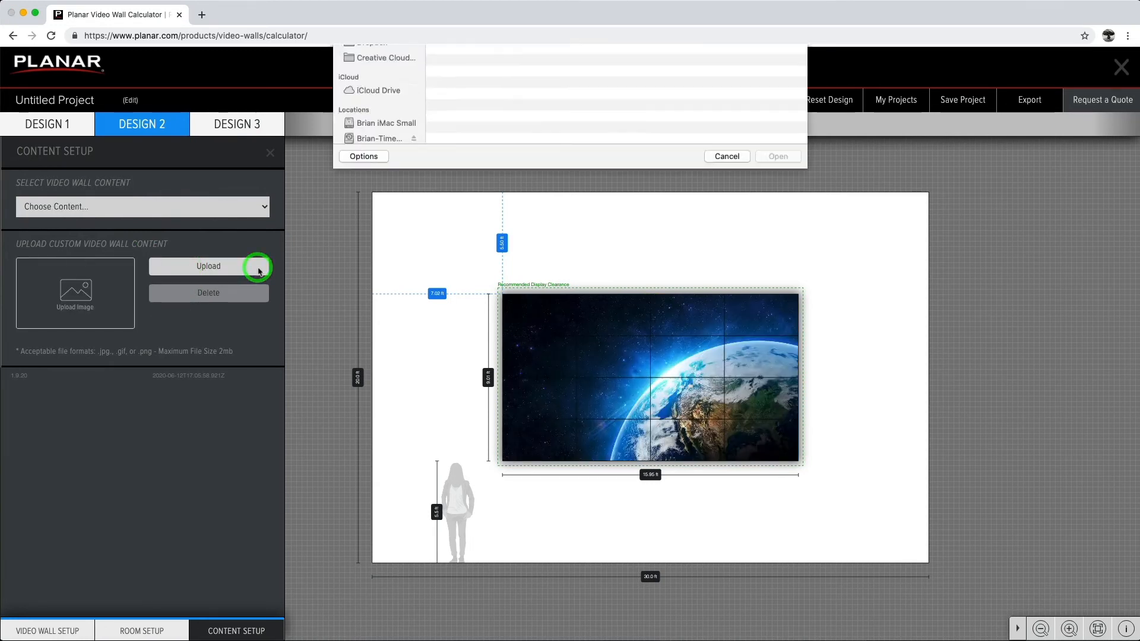
click(545, 101)
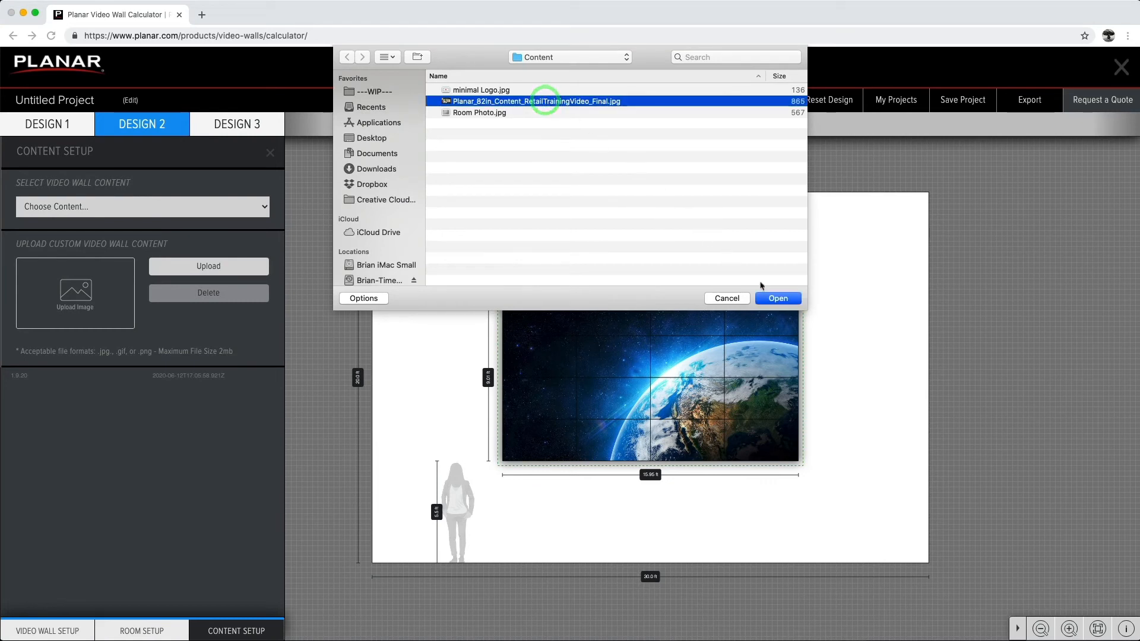
click(765, 302)
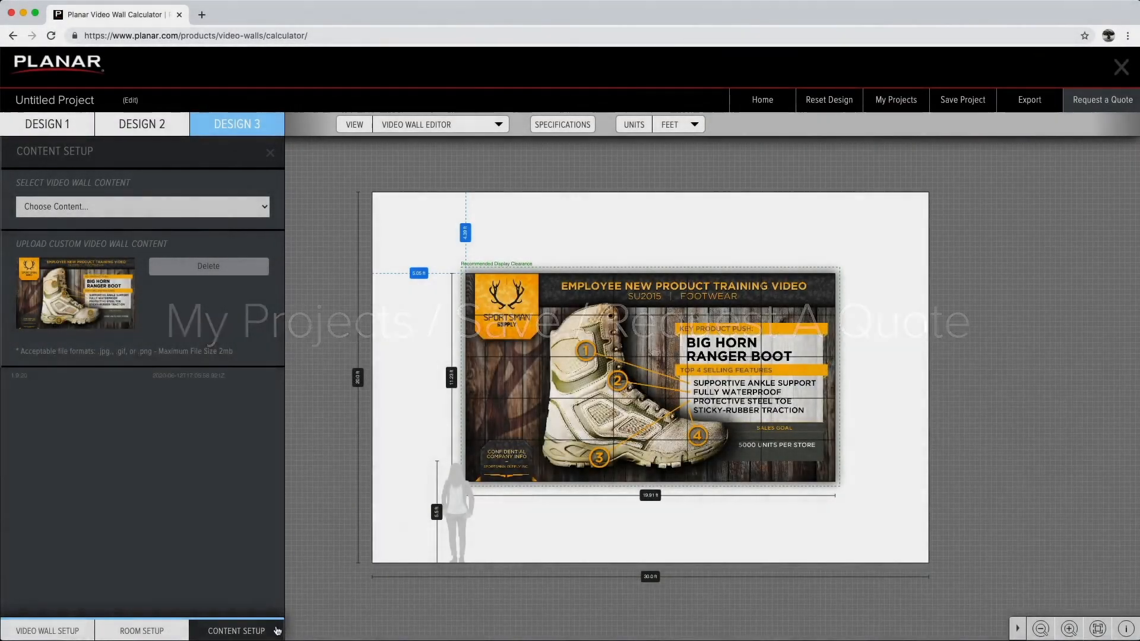
click(276, 628)
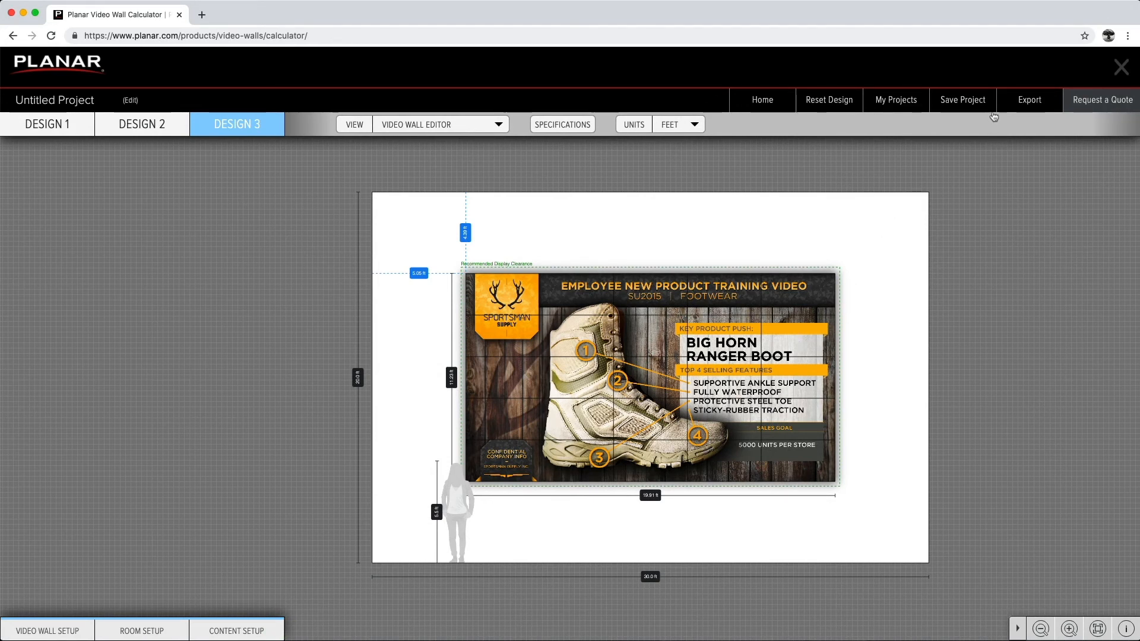
Save the project as Sportsman Supply Wall with Minimal as the client name.
click(959, 110)
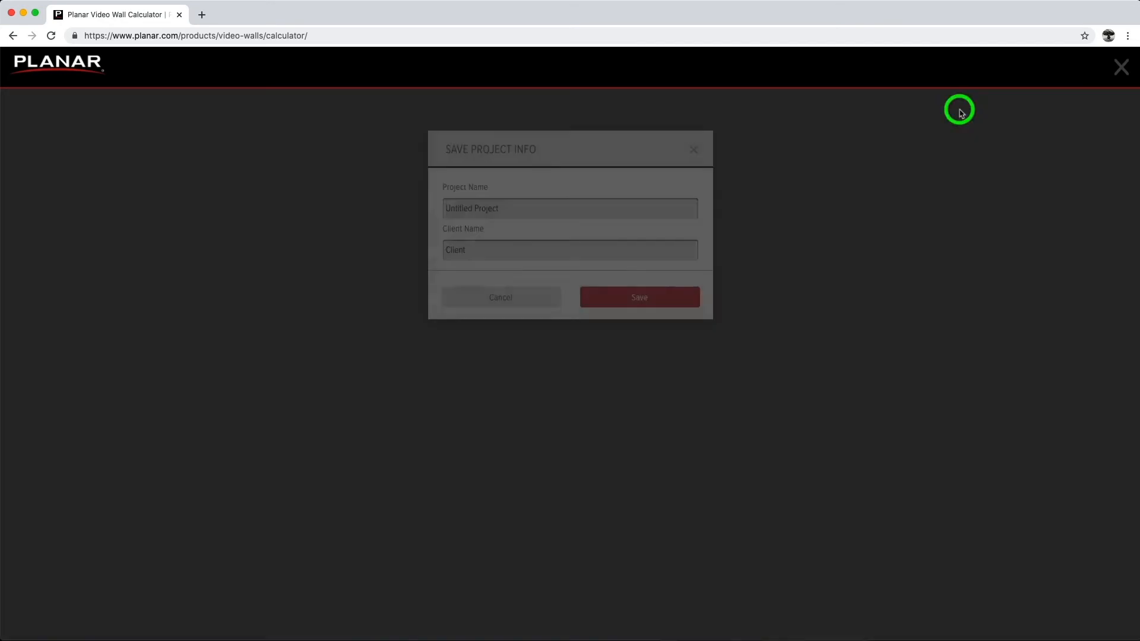
drag(573, 211, 362, 205)
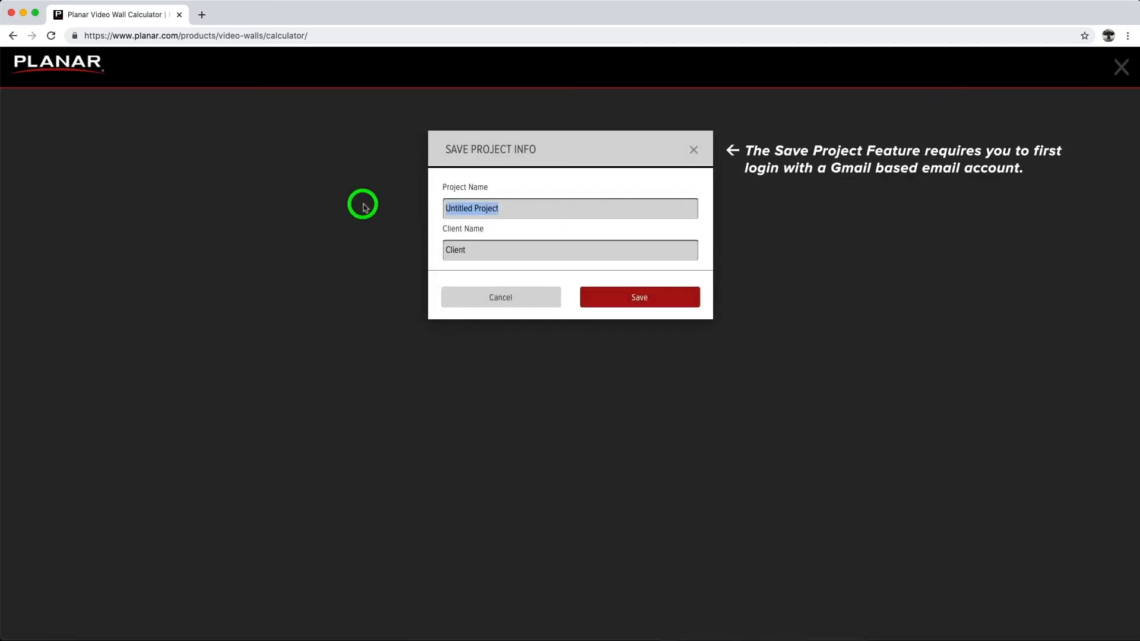
text(Sportsman Supply Wall)
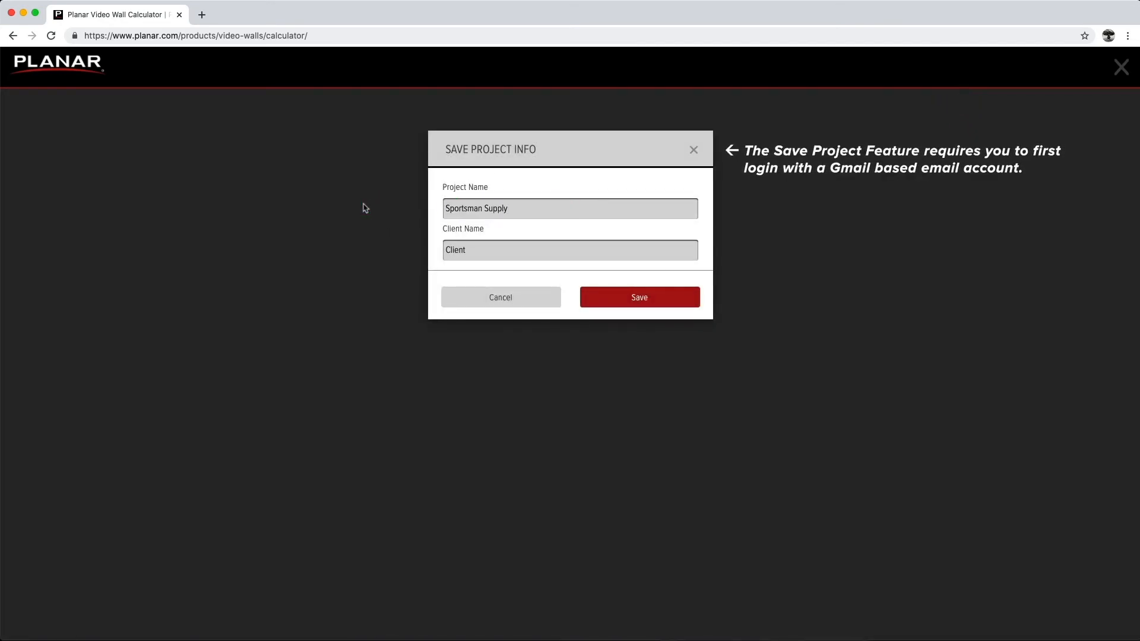
key(Tab)
text(Minimal)
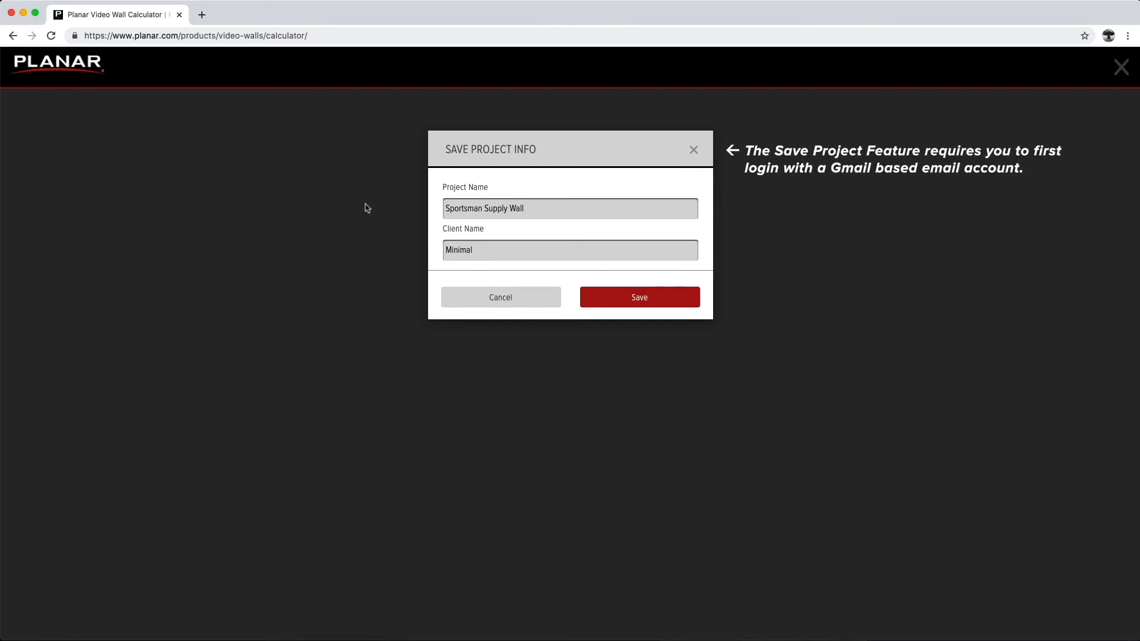
click(640, 298)
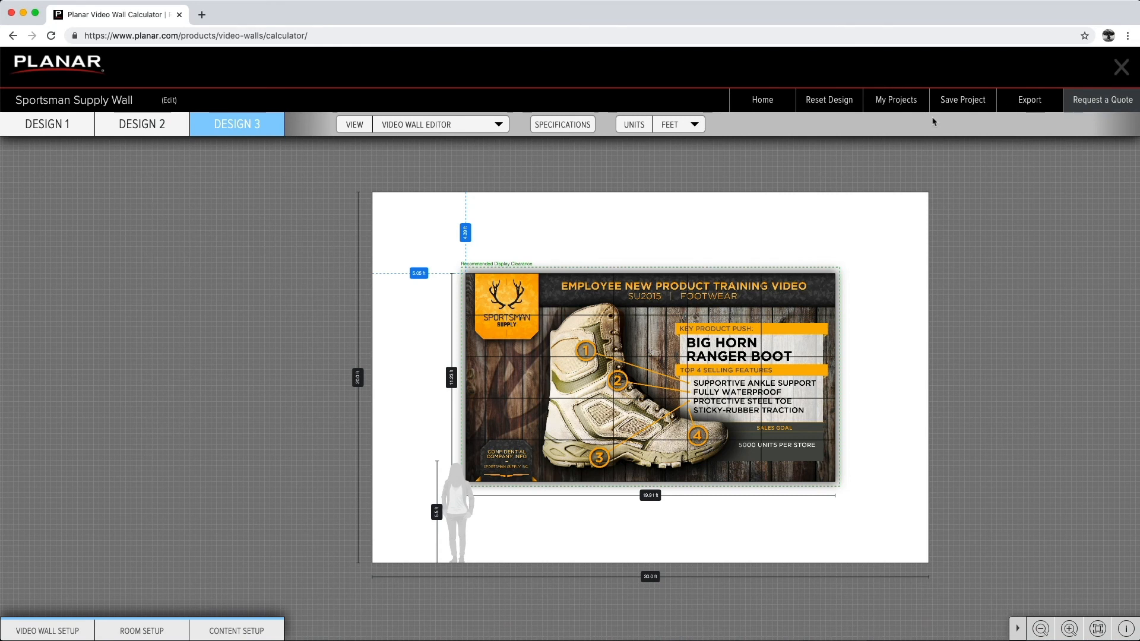
Look through the list of saved projects and the account settings, and return to the design.
click(895, 110)
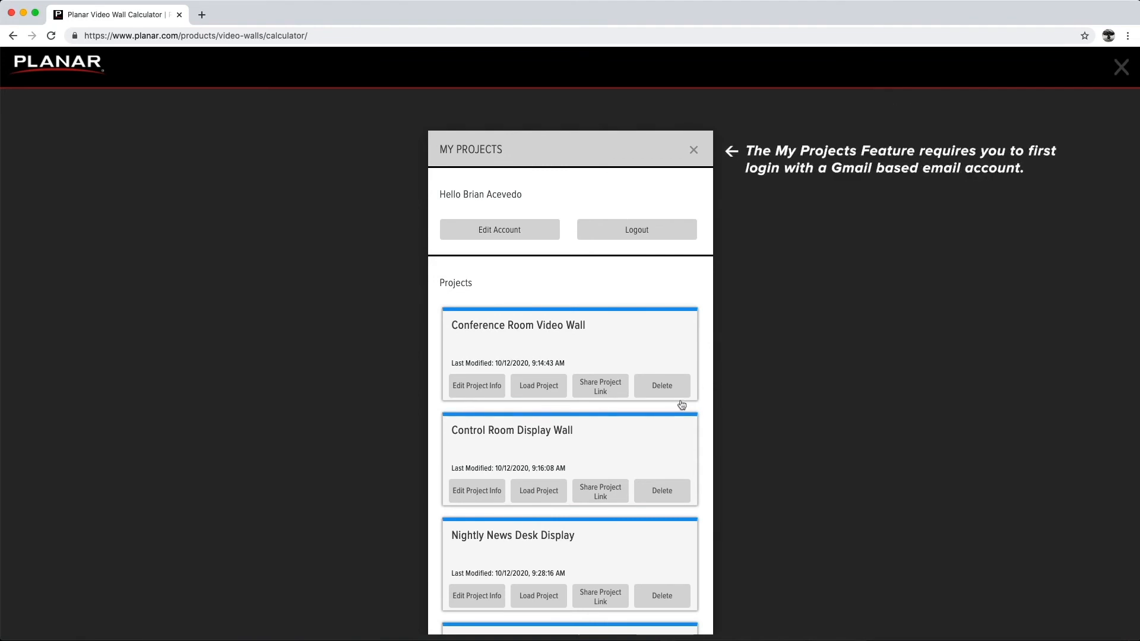
scroll(681, 402, down, 3)
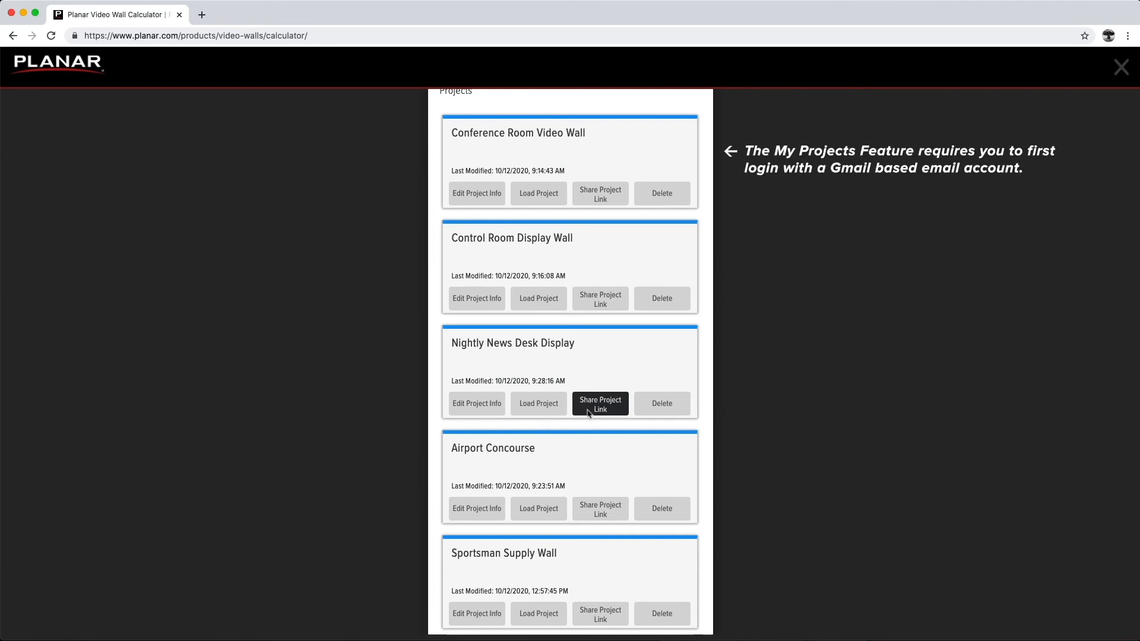
scroll(653, 414, up, 4)
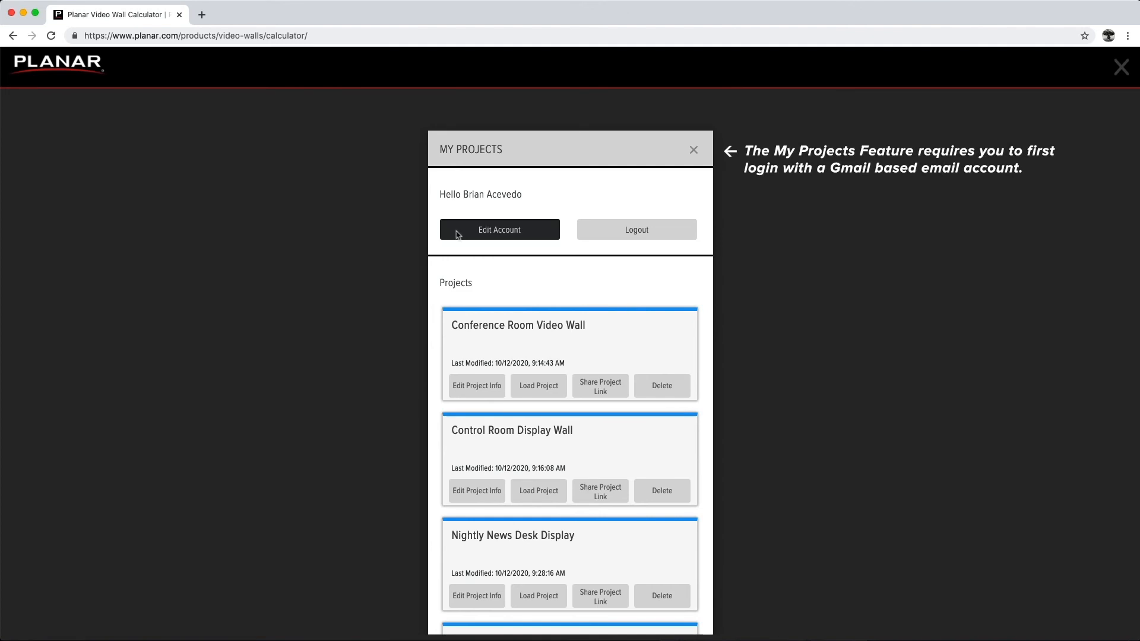
click(533, 236)
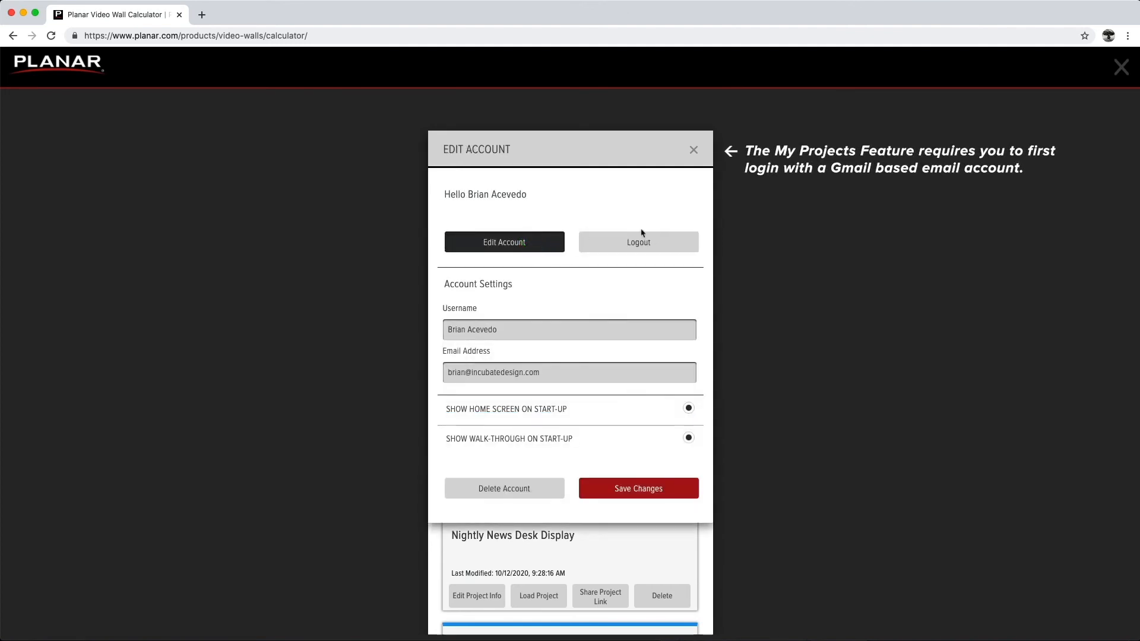
click(696, 152)
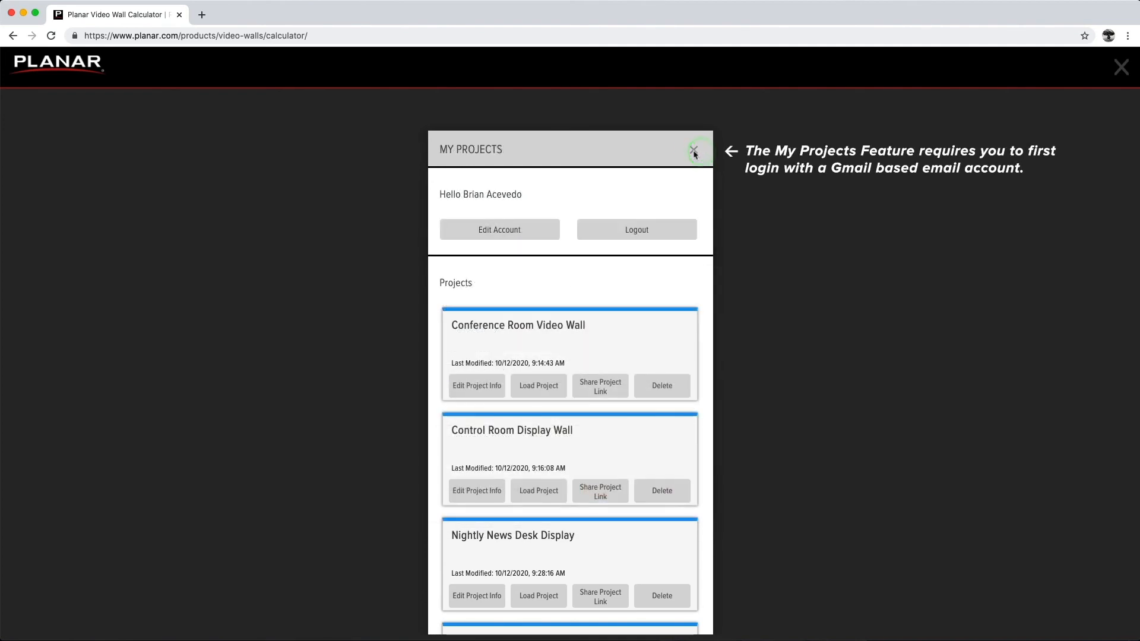
click(694, 151)
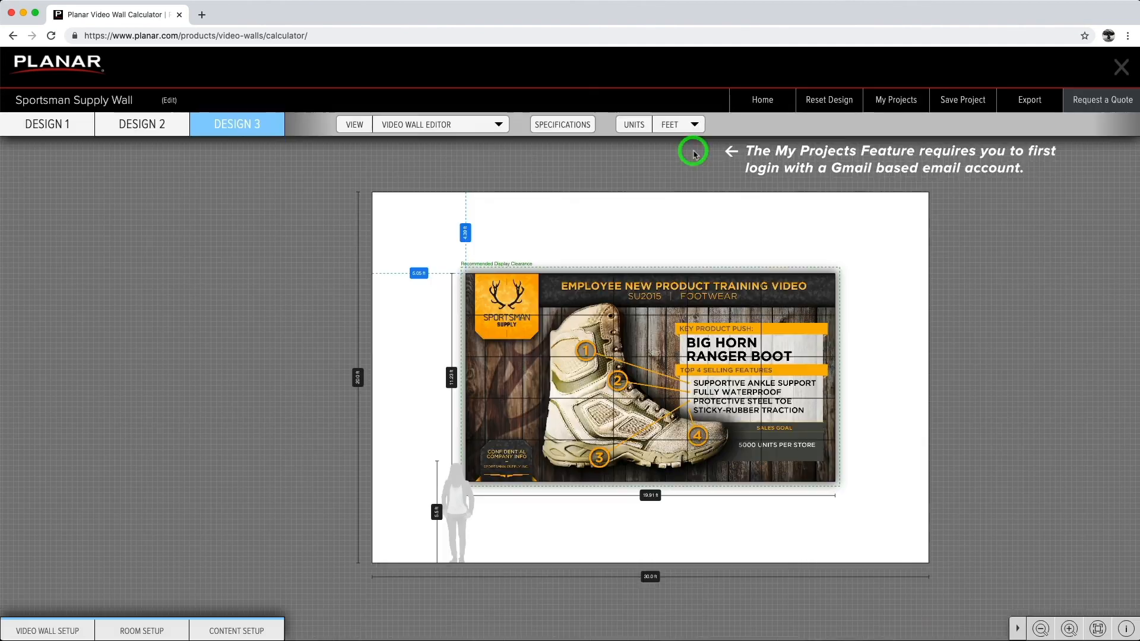
Export the project as a PDF summary.
click(1032, 108)
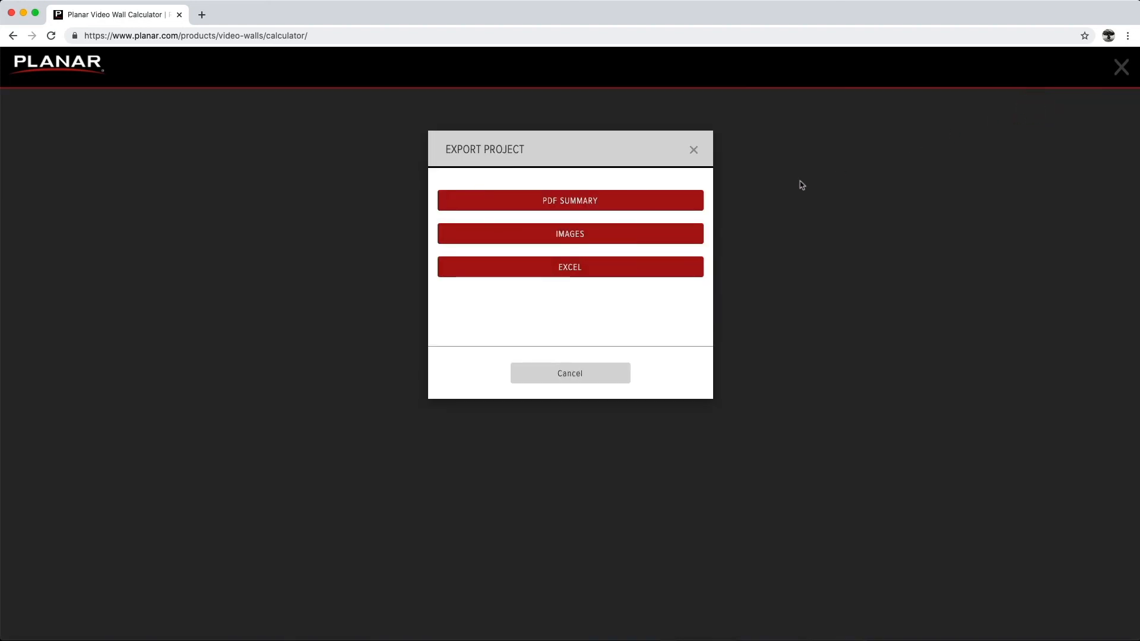
click(644, 201)
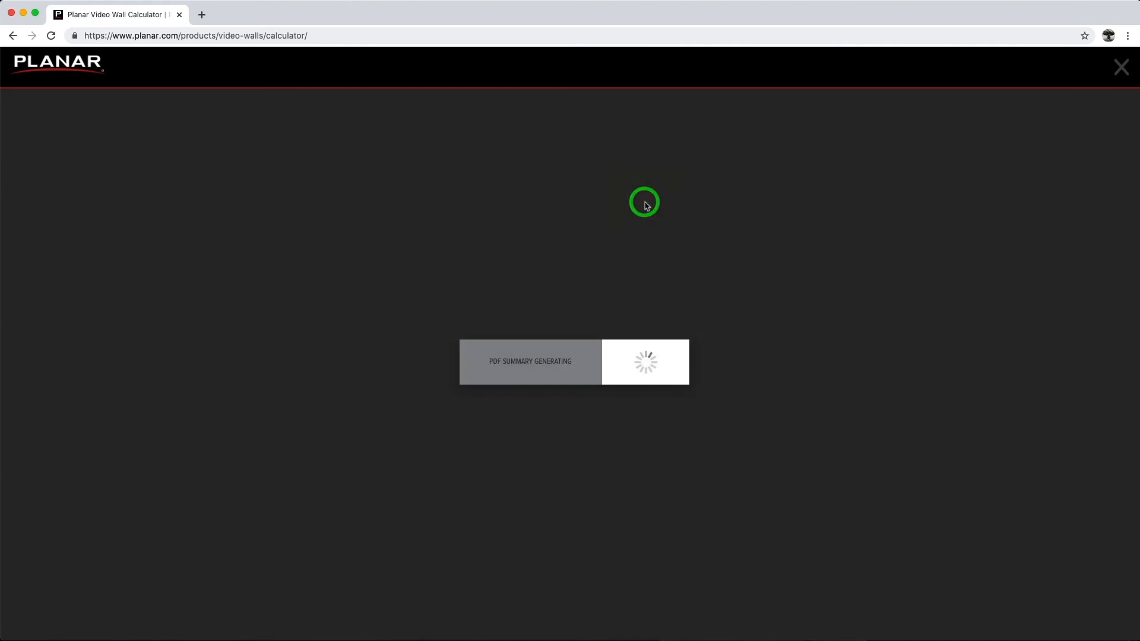
click(637, 352)
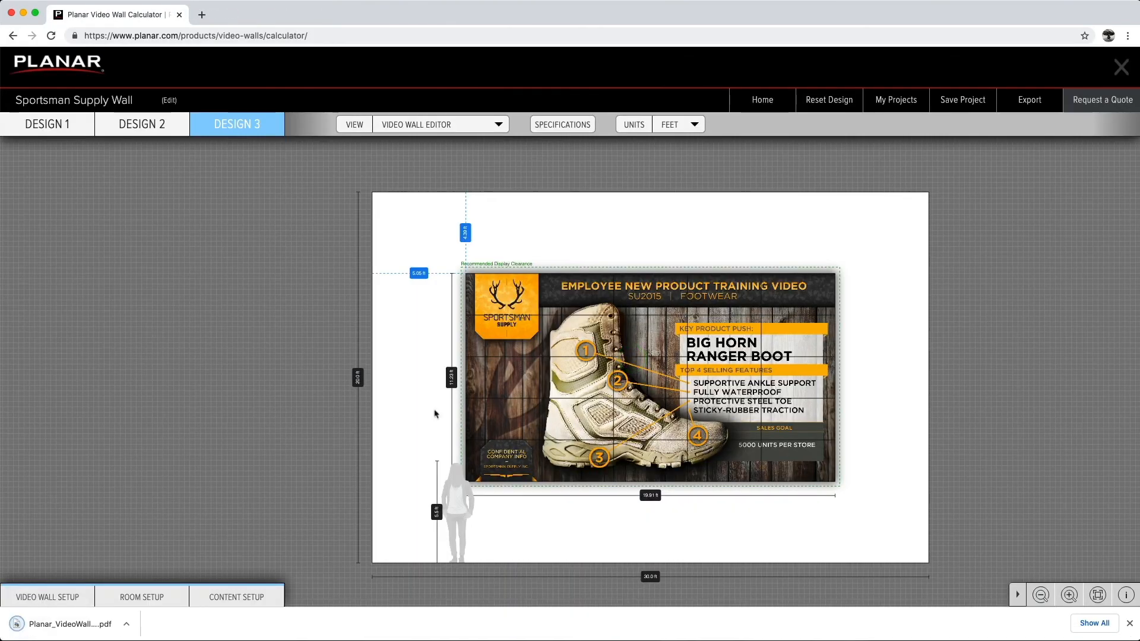
Look through the exported PDF's overview, specification, cable routing and design drawing pages, and close it to return to the calculator.
click(93, 627)
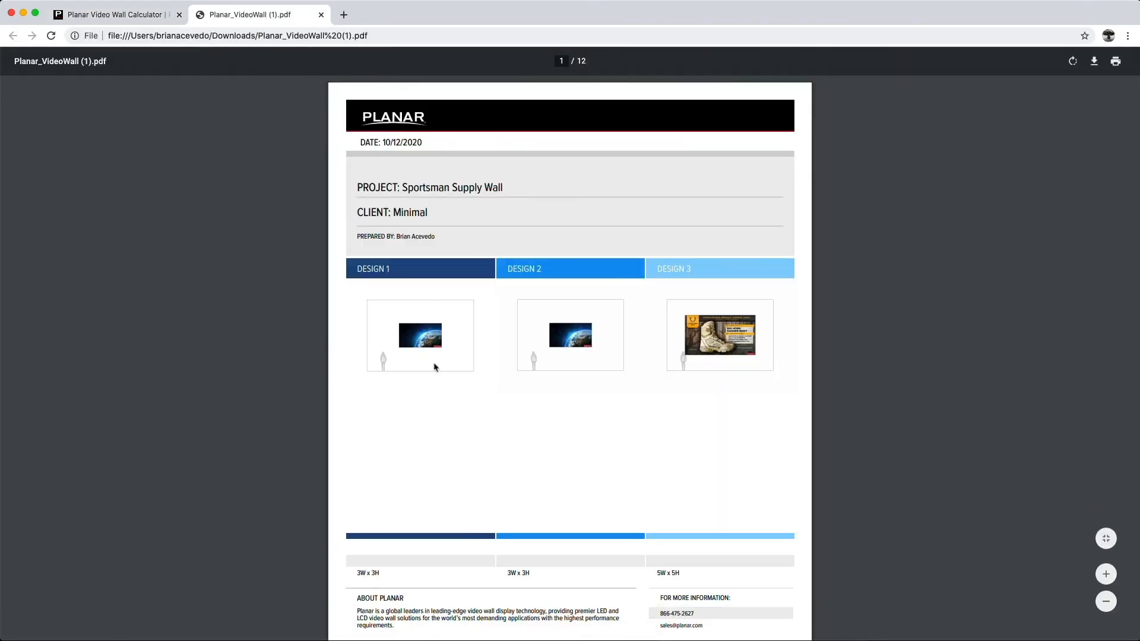
scroll(506, 369, down, 8)
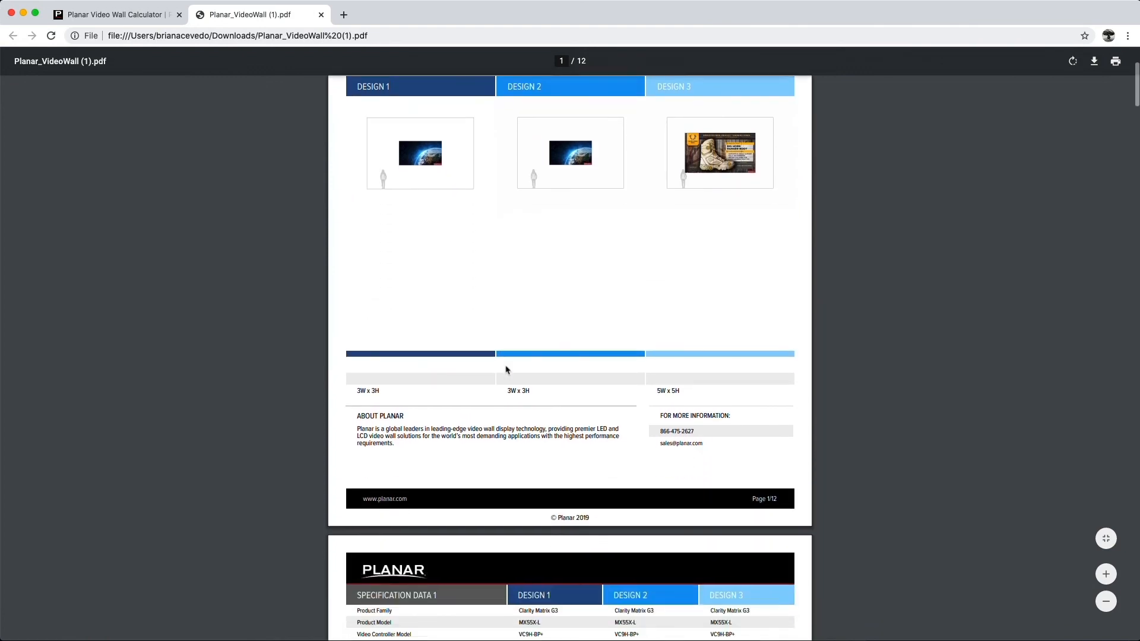
scroll(506, 369, down, 15)
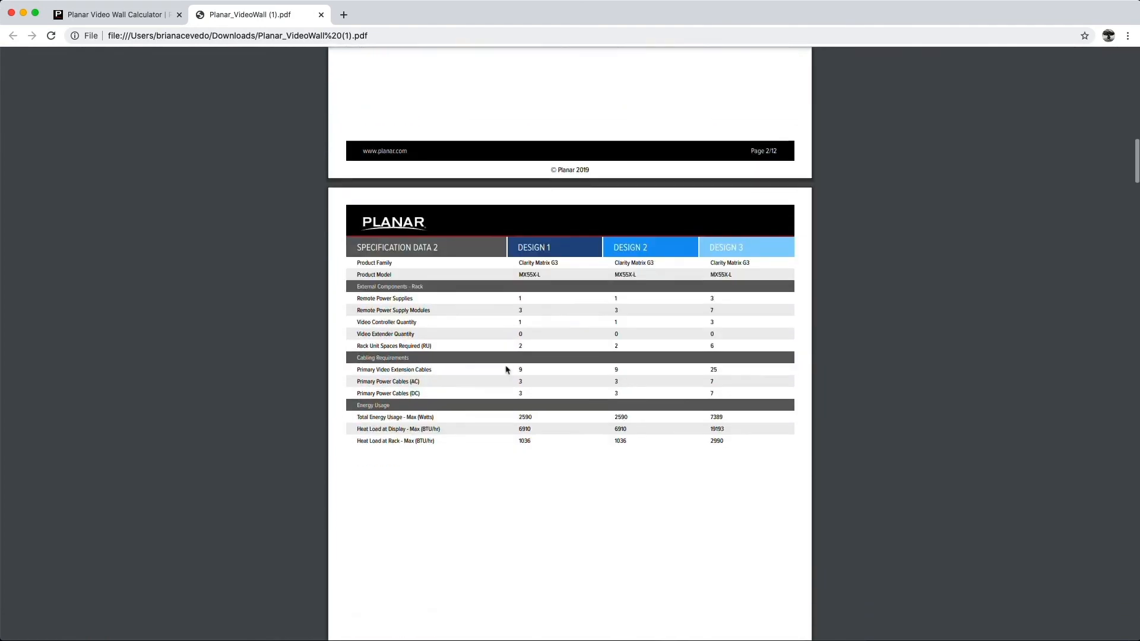
scroll(506, 370, down, 12)
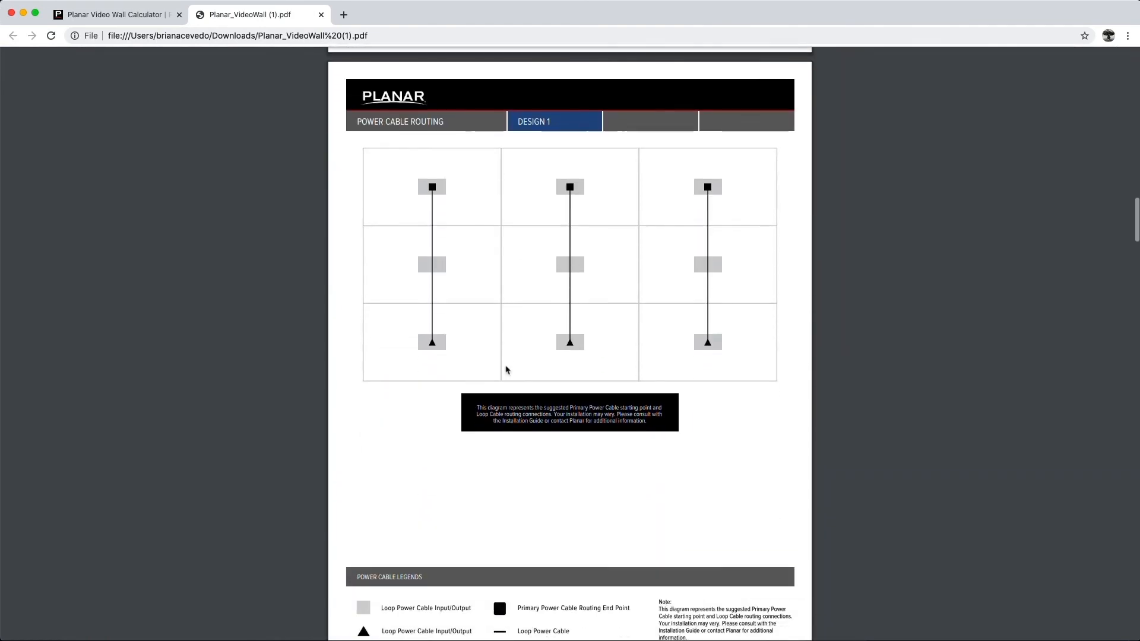
scroll(506, 369, down, 6)
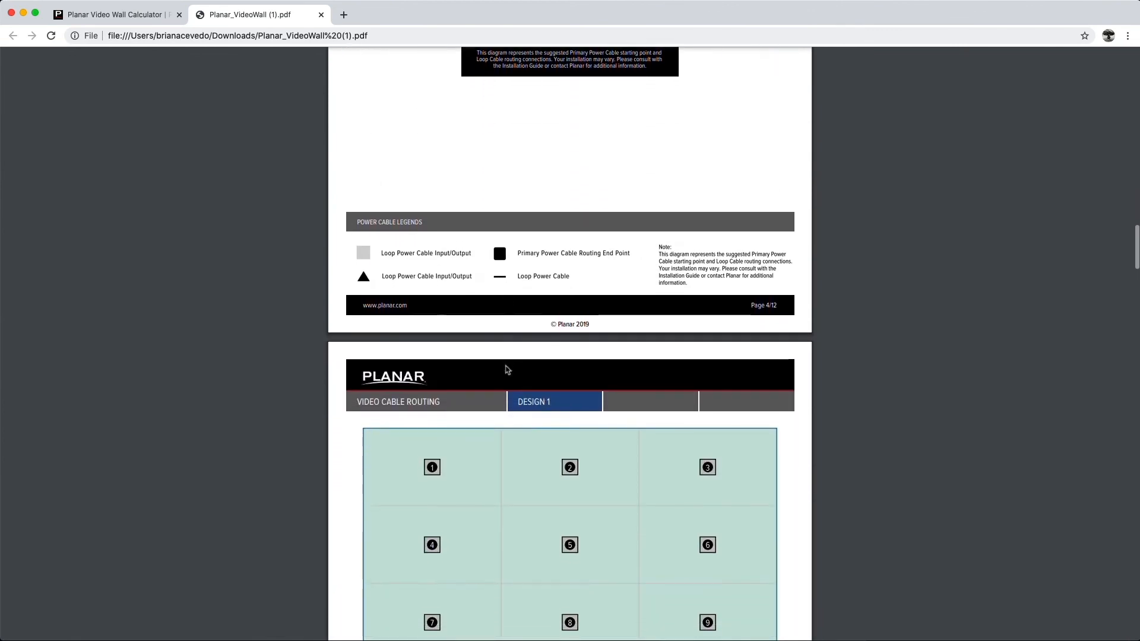
scroll(505, 369, down, 9)
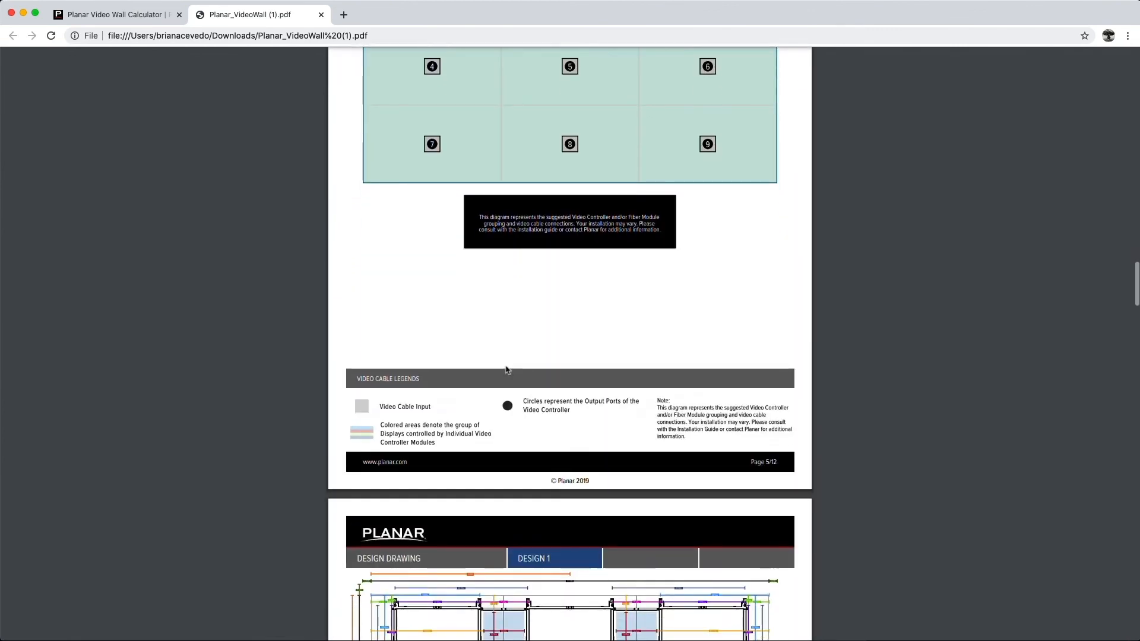
scroll(506, 369, down, 2)
scroll(505, 370, up, 20)
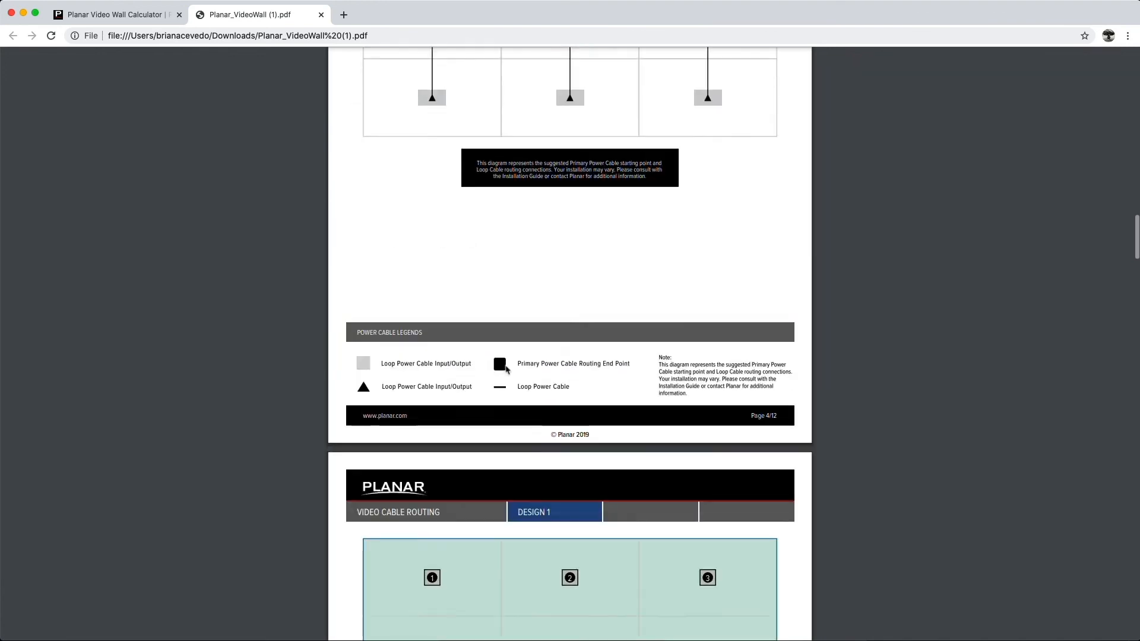
scroll(497, 364, up, 10)
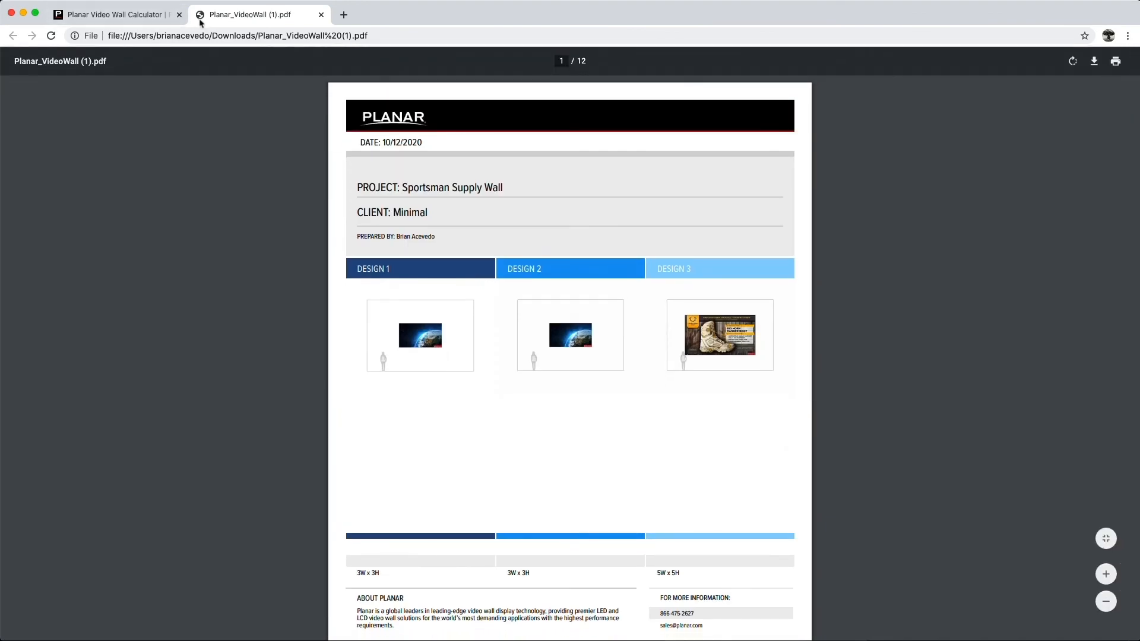
click(321, 14)
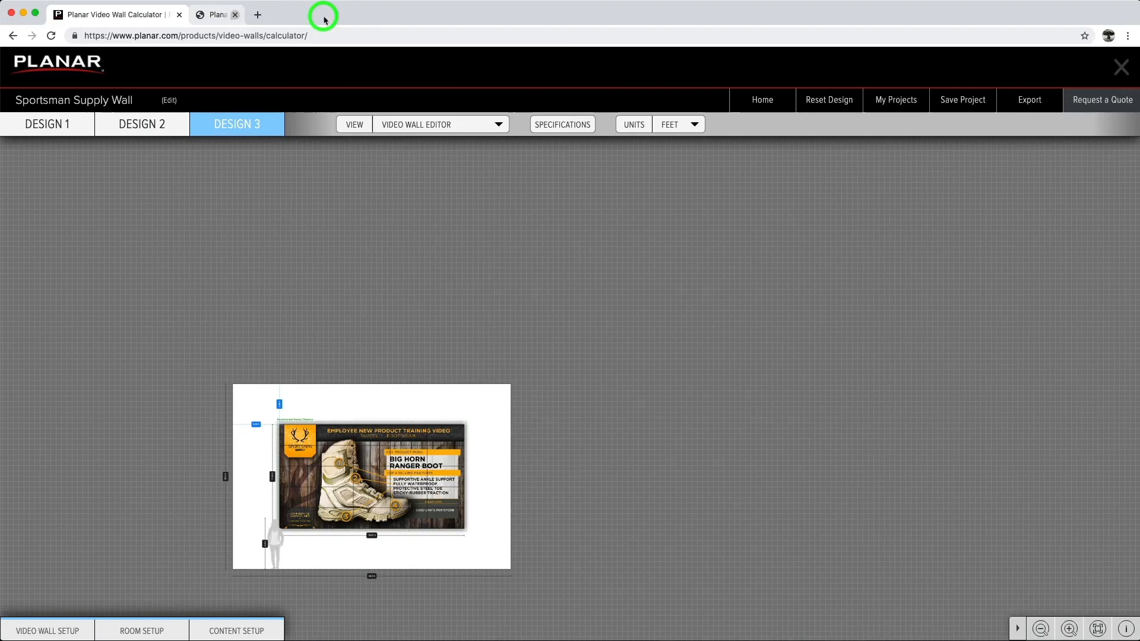
Review the available project export formats and return to Design 3 without exporting.
click(1069, 628)
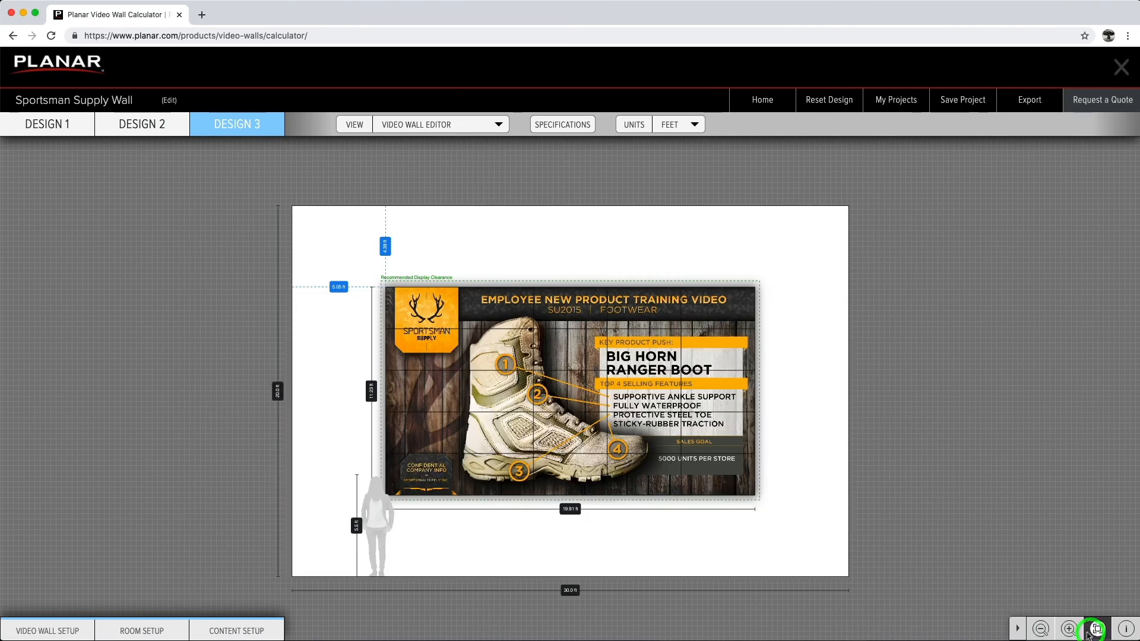
click(1030, 106)
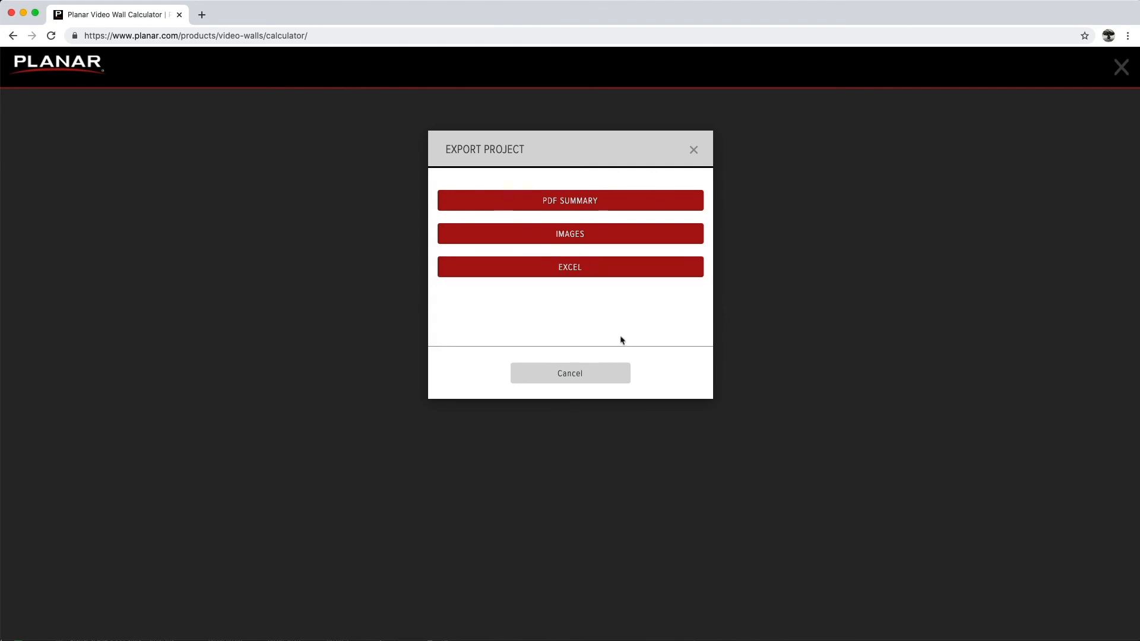
click(611, 371)
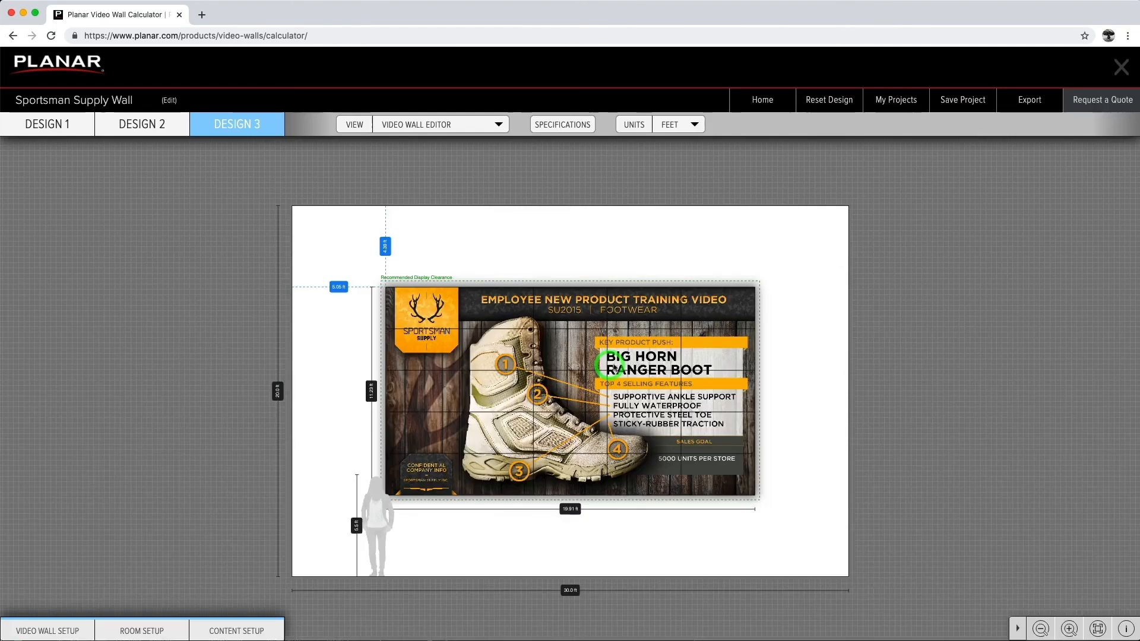
Examine the fields of the quote request form down to its end and cancel it without submitting.
click(1112, 99)
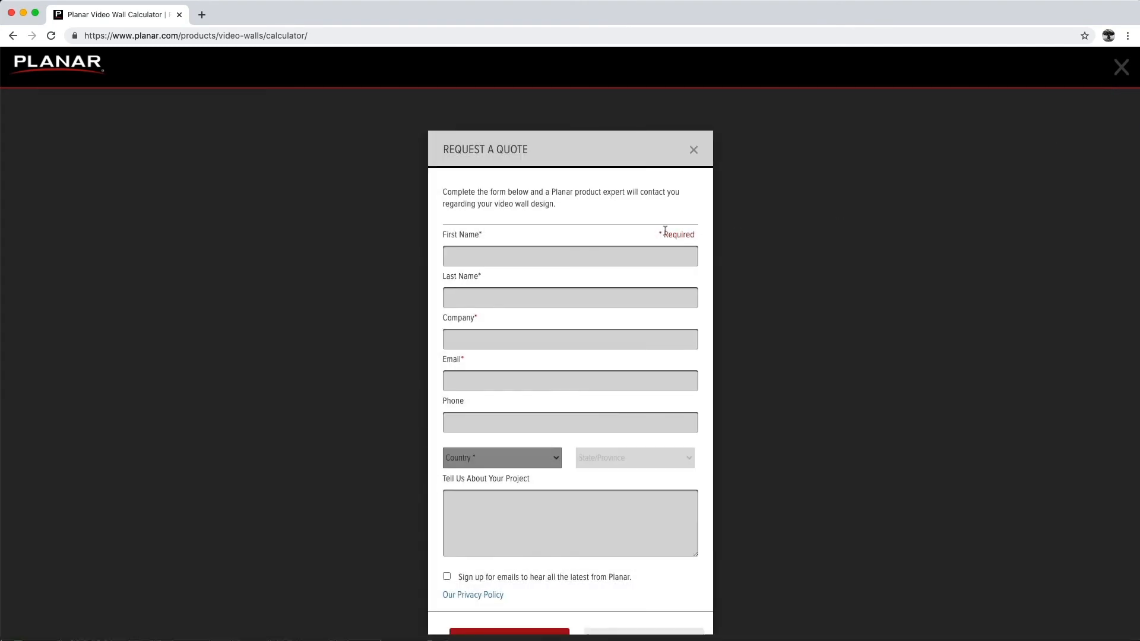
scroll(664, 231, down, 2)
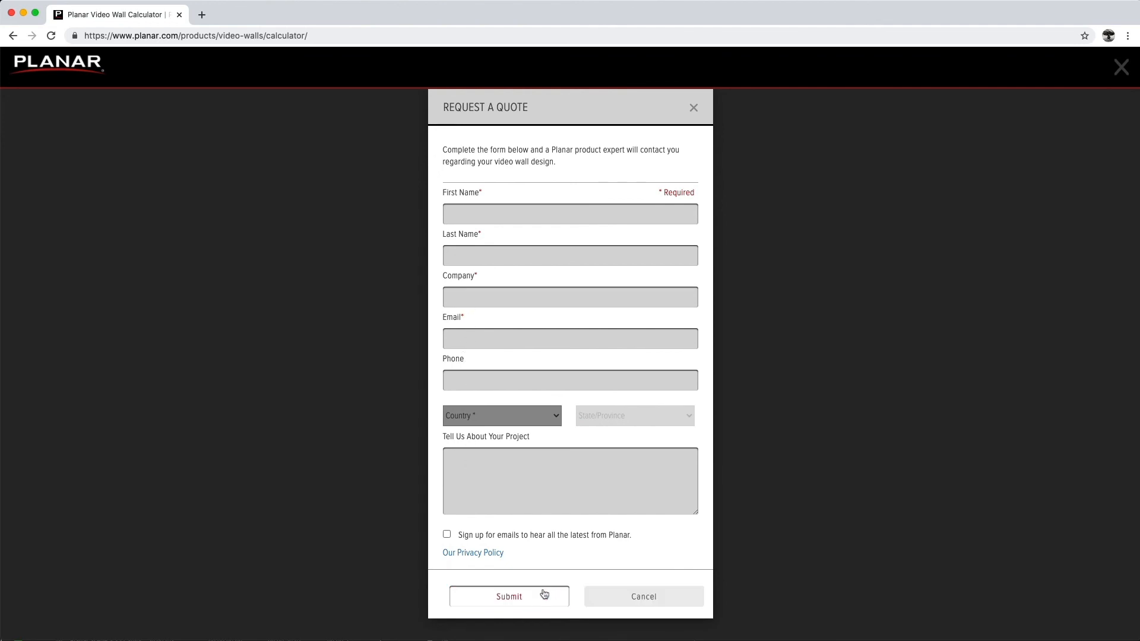
click(629, 594)
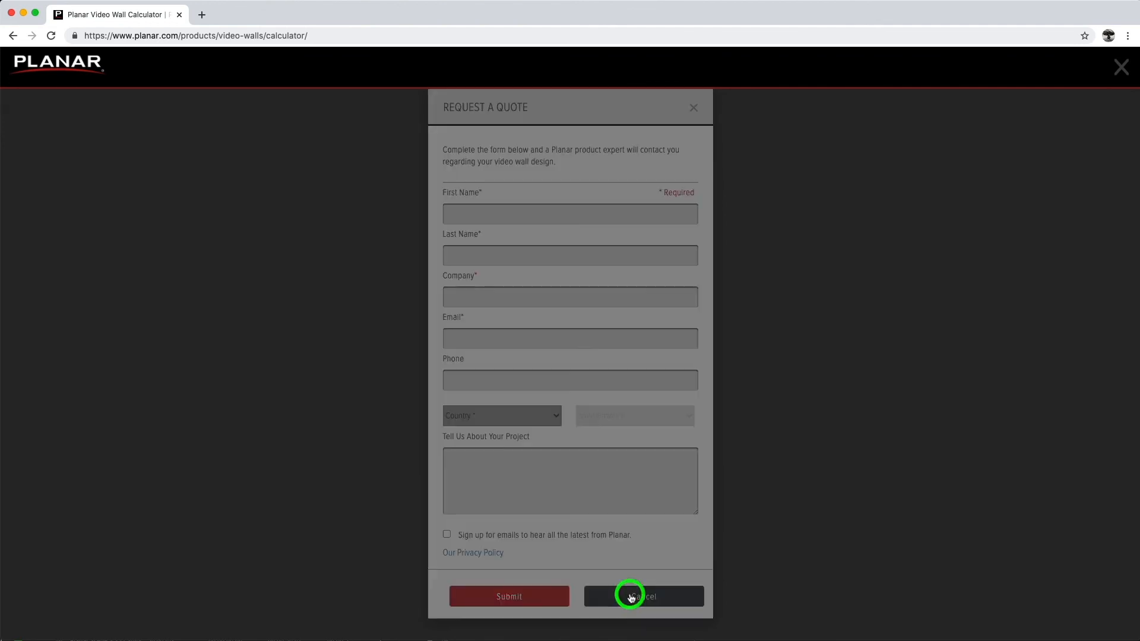